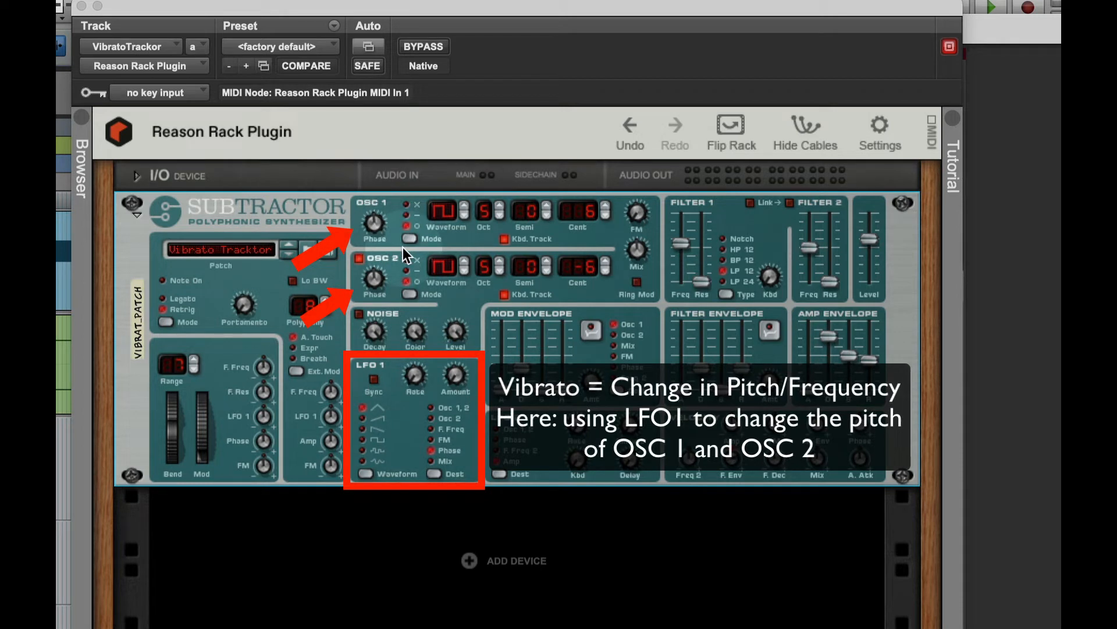
- Set the destination of LFO 1 to Osc 1, 2 in the Subtractor synthesizer
{"action": "left_click", "coordinate": [435, 473]}
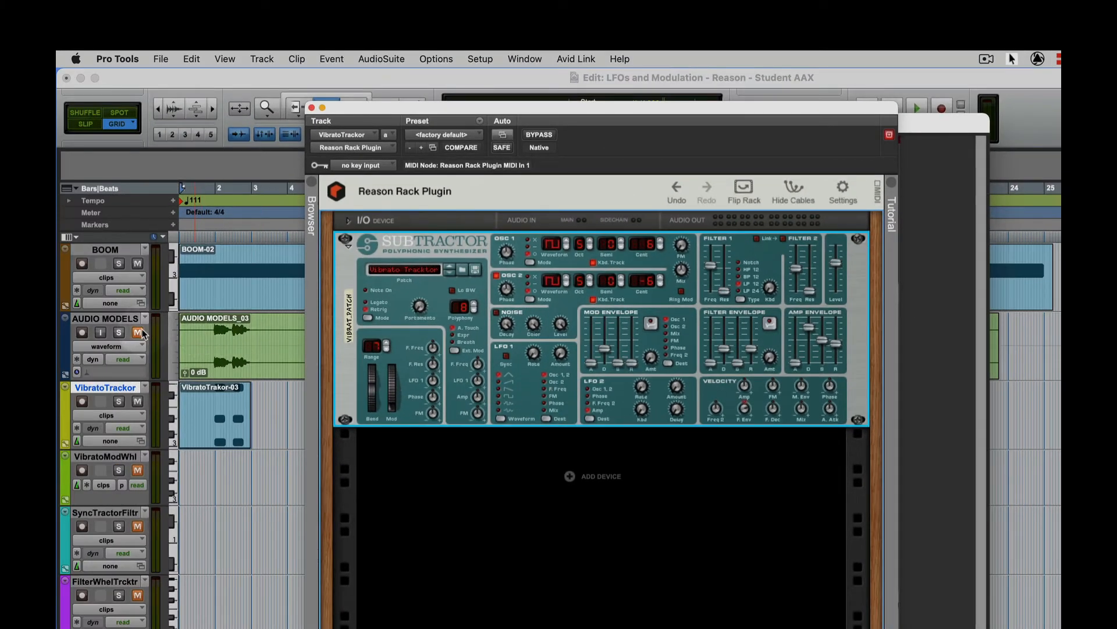
- Unmute AUDIO MODELS and play it soloed from just before bar 2, switching the solo to VibratoTrackor for comparison
{"action": "left_click", "coordinate": [141, 333]}
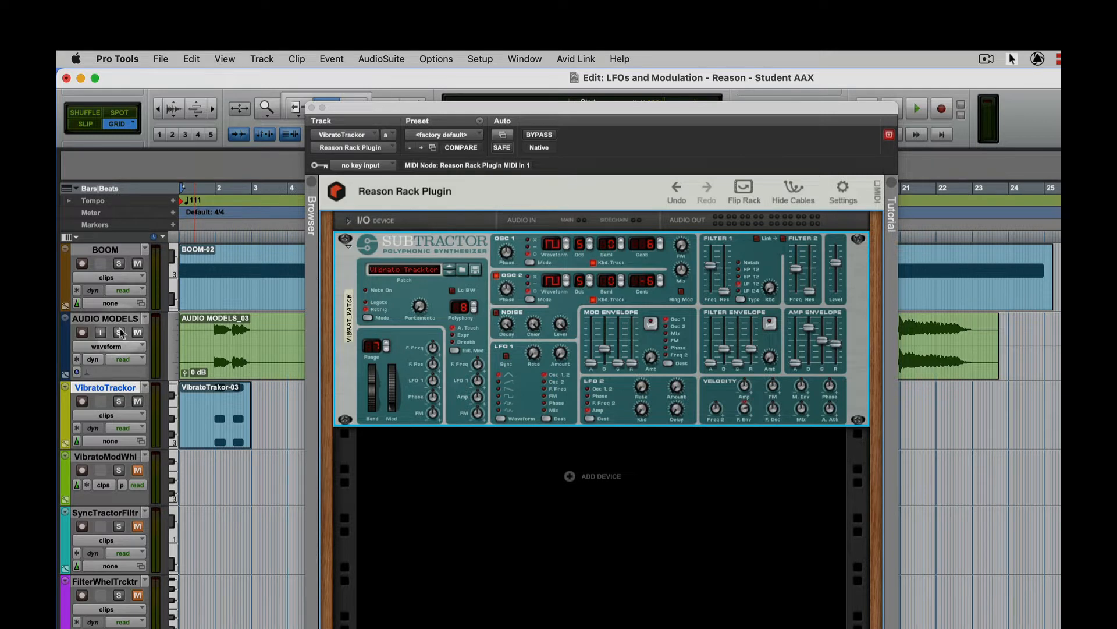
{"action": "left_click", "coordinate": [208, 336]}
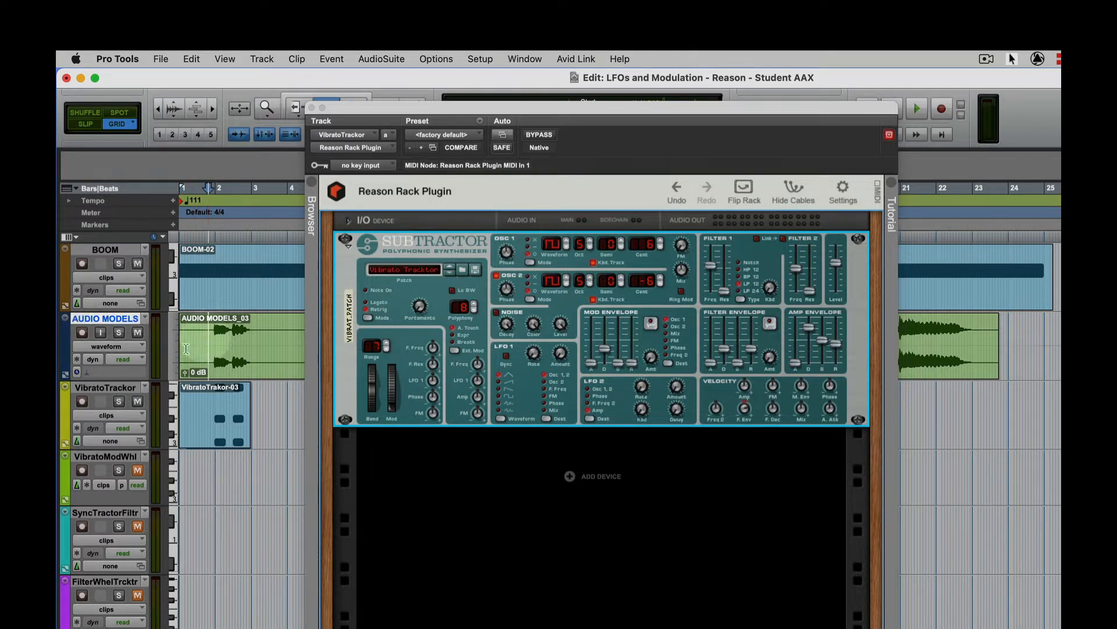
{"action": "left_click", "coordinate": [117, 332]}
{"action": "key", "text": "space"}
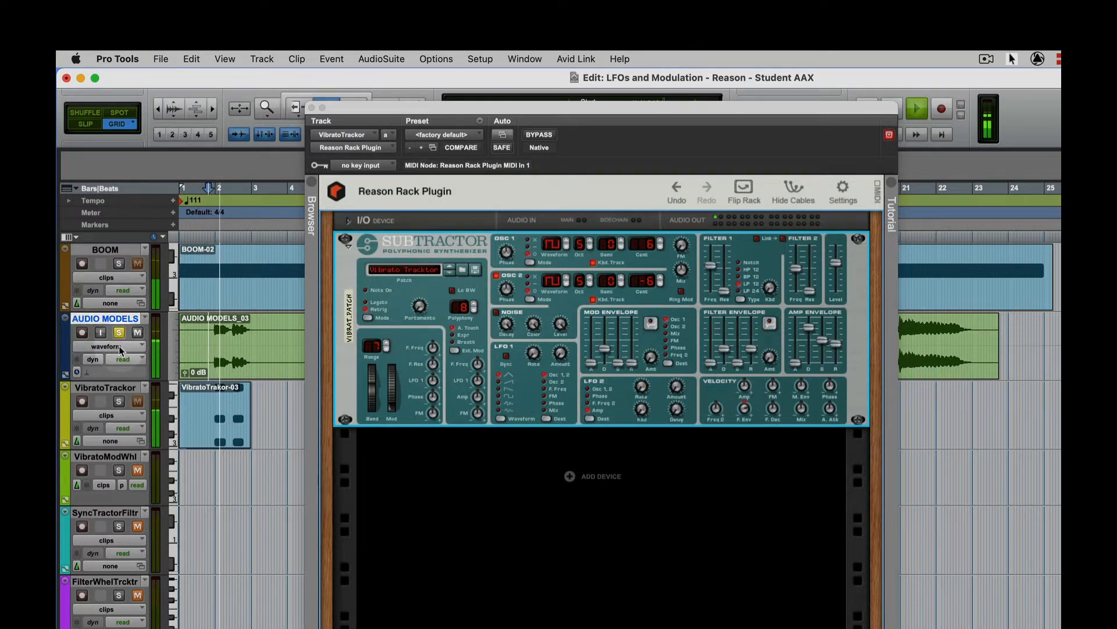
{"action": "left_click", "coordinate": [118, 401]}
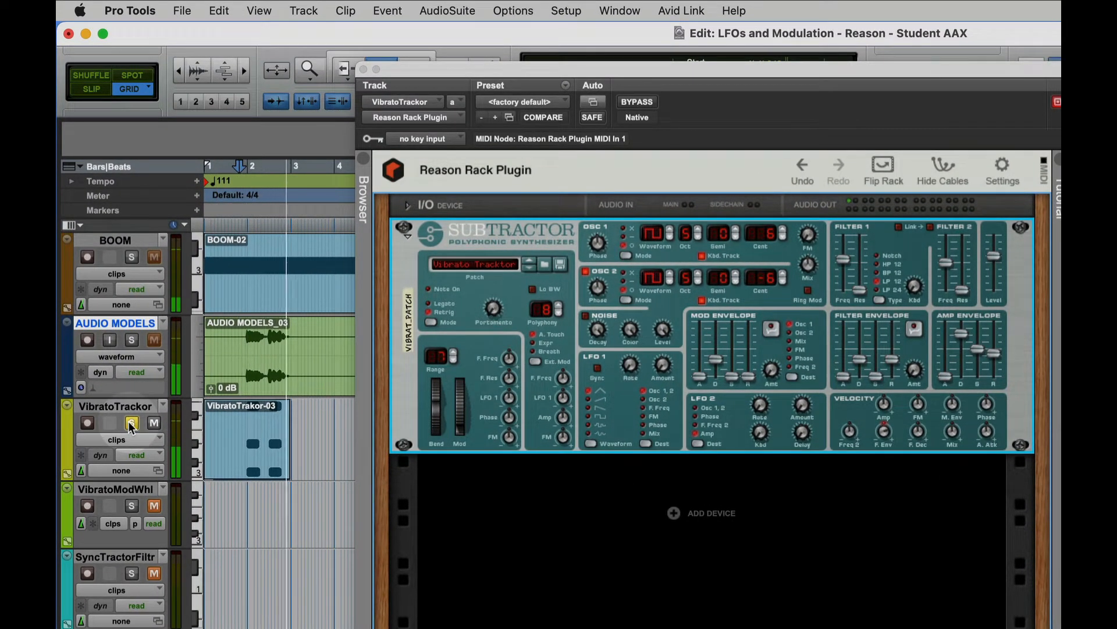
{"action": "key", "text": "space"}
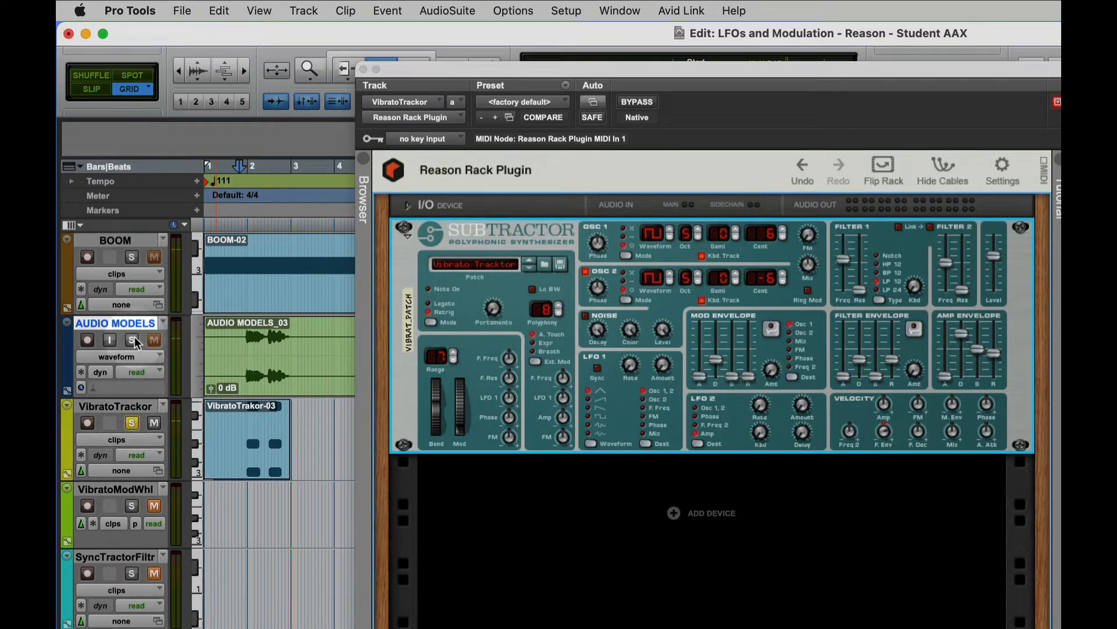
- Remove the detuning by setting the Cent values of Osc 1 and Osc 2 to 0
{"action": "left_click", "coordinate": [784, 229]}
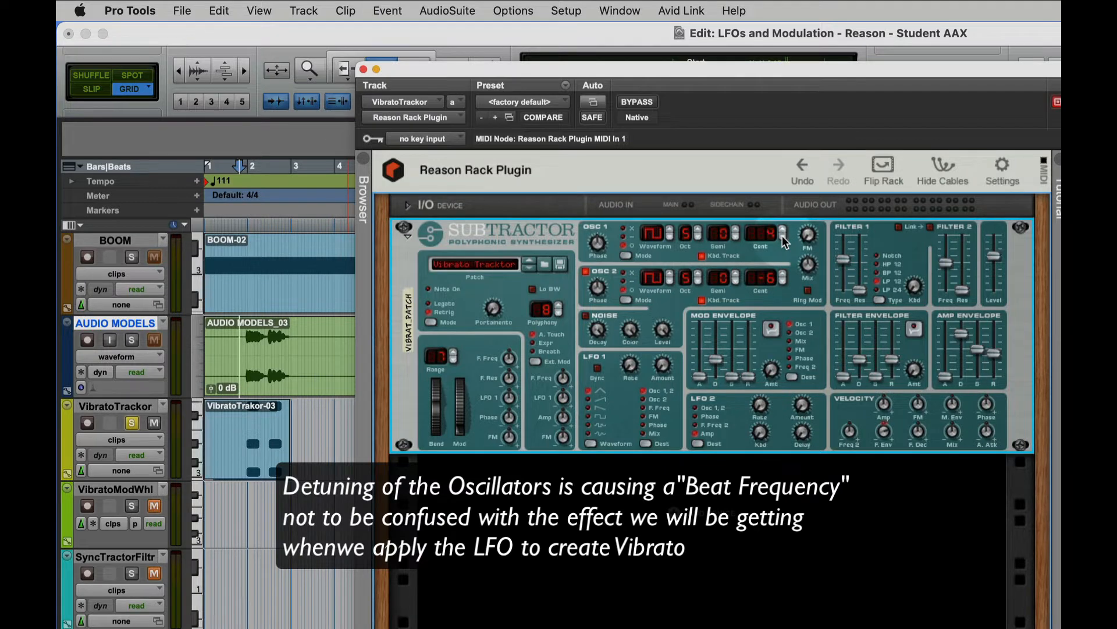
{"action": "left_click", "coordinate": [782, 236]}
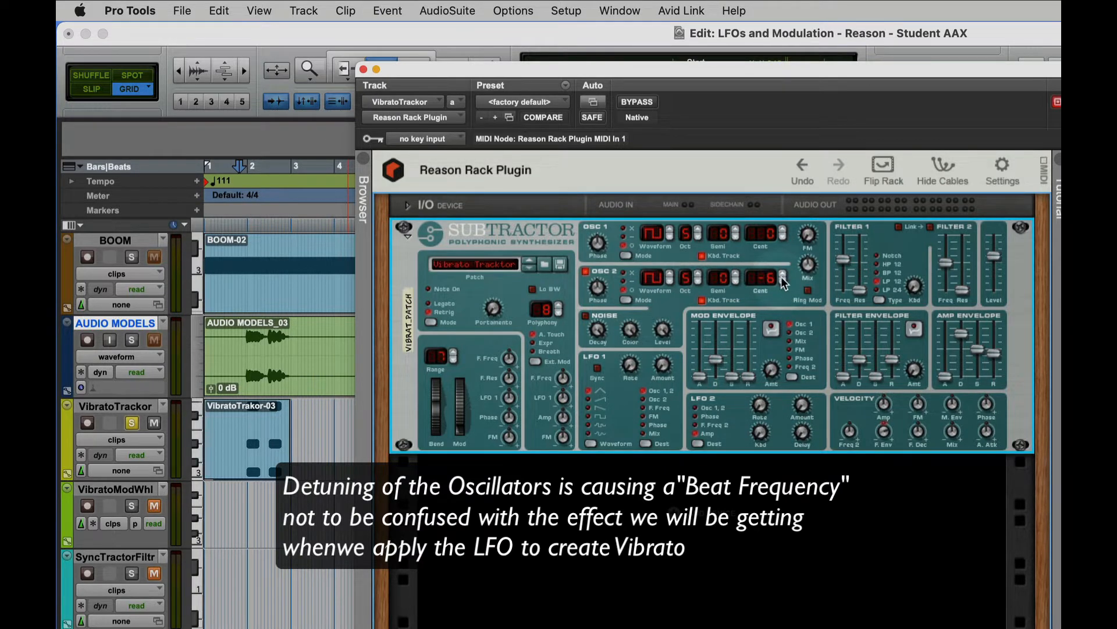
{"action": "left_click", "coordinate": [782, 272]}
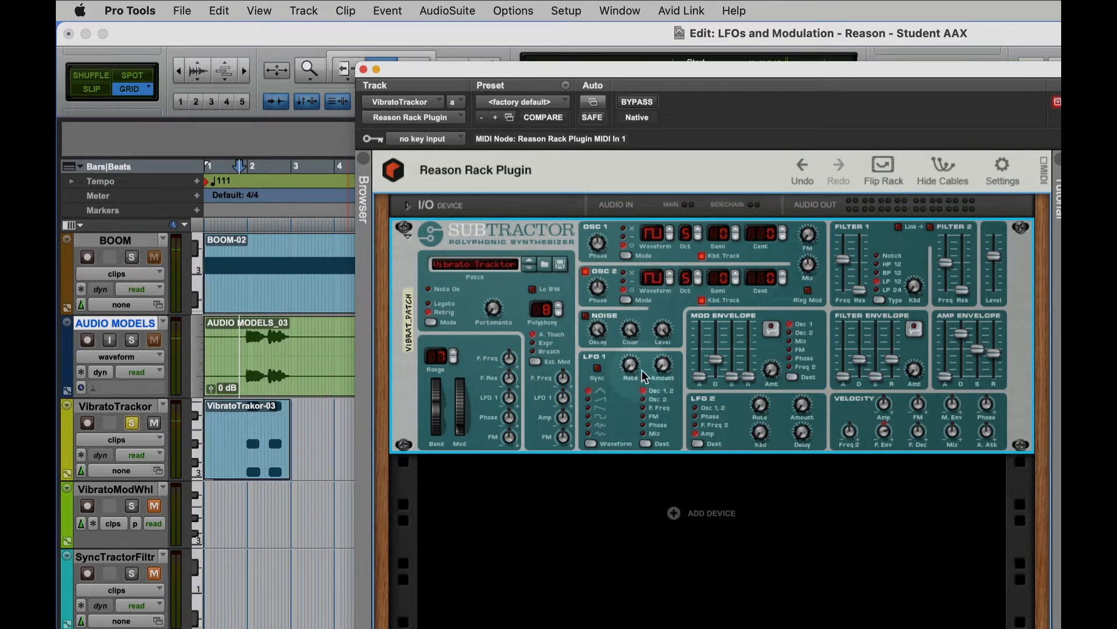
- Raise the Rate of LFO 1 to 63 and then further, listening to the VibratoTrackor clip
{"action": "mouse_move", "coordinate": [636, 373]}
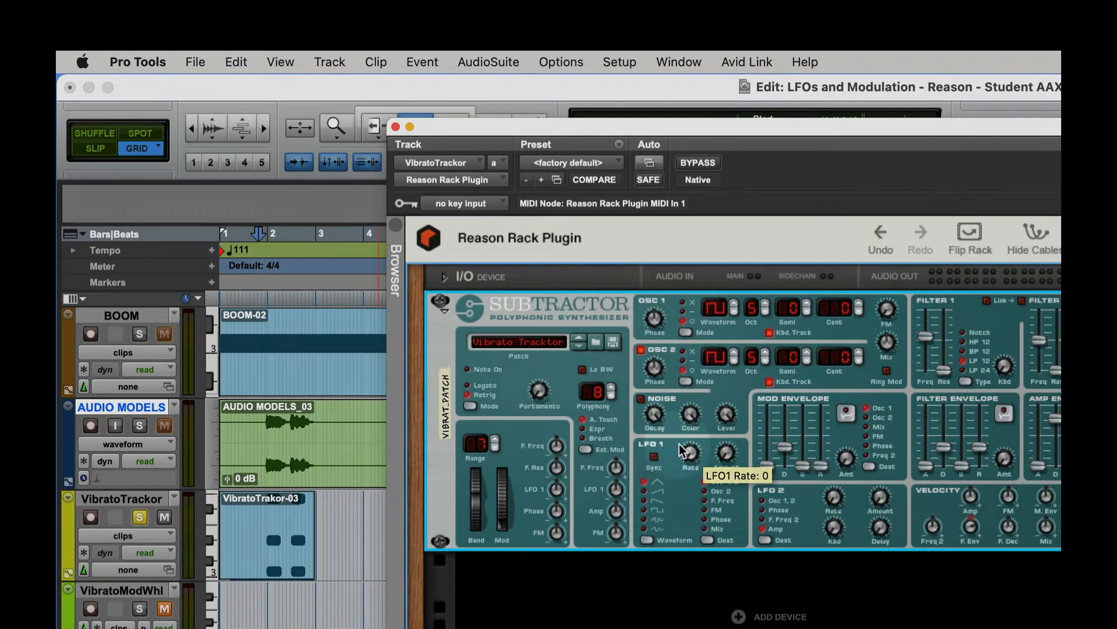
{"action": "left_click_drag", "start_coordinate": [679, 445], "coordinate": [694, 419]}
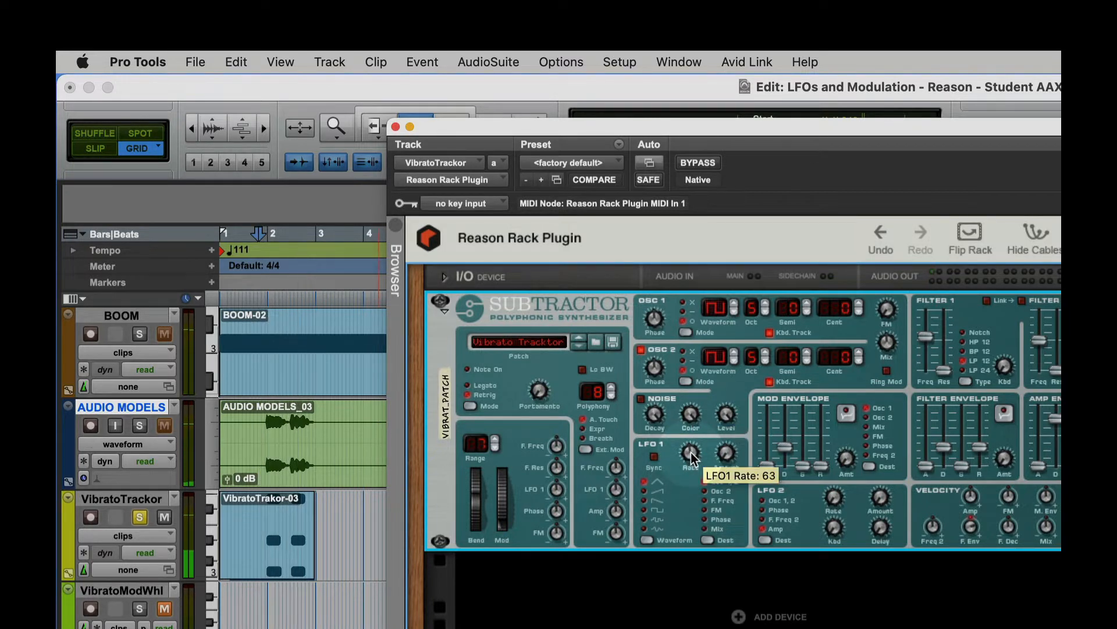
{"action": "left_click_drag", "start_coordinate": [690, 452], "coordinate": [694, 404]}
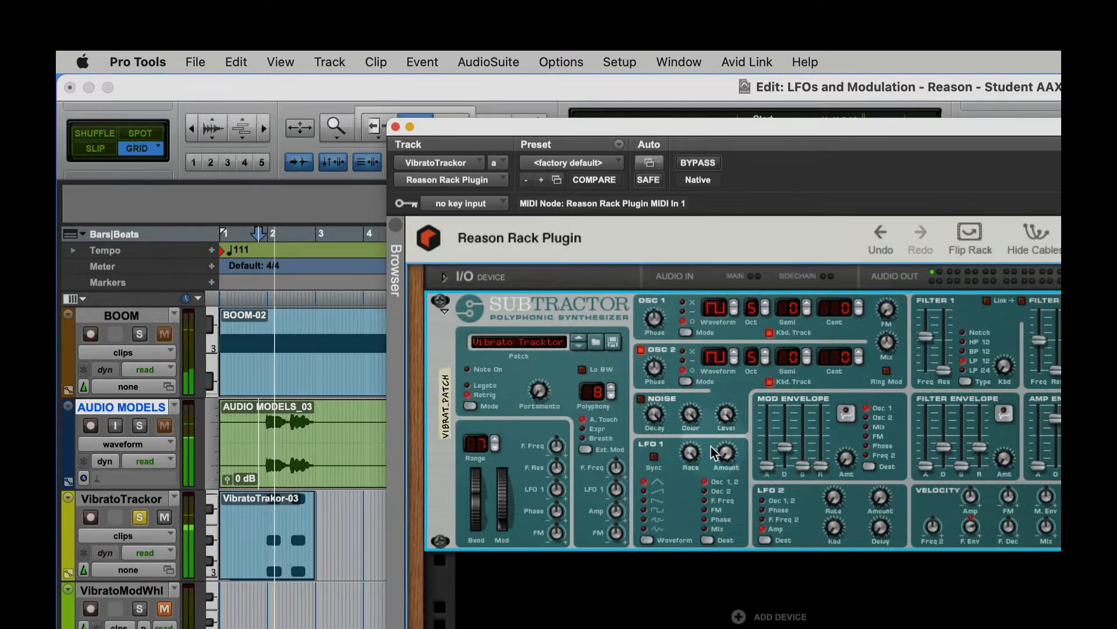
{"action": "mouse_move", "coordinate": [694, 453]}
- Try a raised LFO 1 Amount on the VibratoTrackor sound, and bring it down to 20
{"action": "mouse_move", "coordinate": [735, 455]}
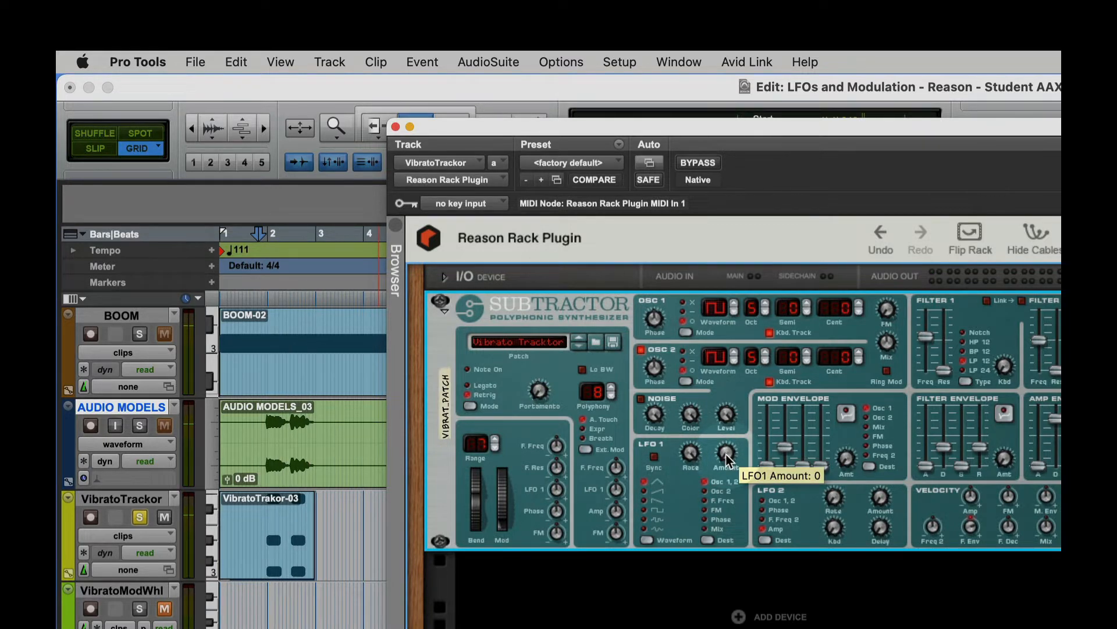
{"action": "left_click_drag", "start_coordinate": [727, 457], "coordinate": [726, 314]}
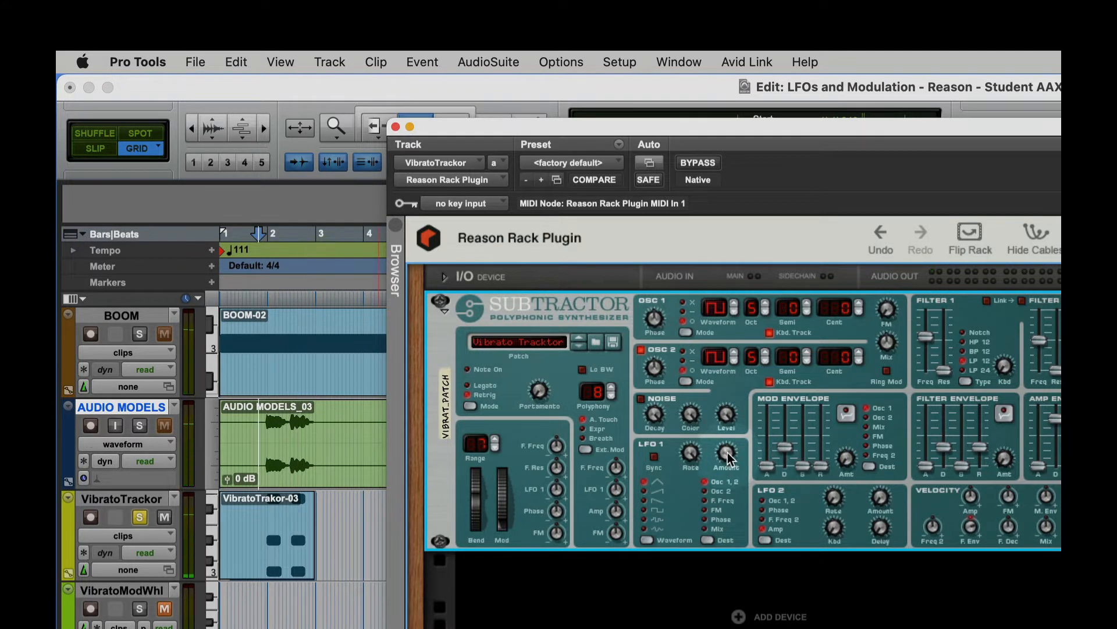
{"action": "left_click_drag", "start_coordinate": [727, 452], "coordinate": [688, 484]}
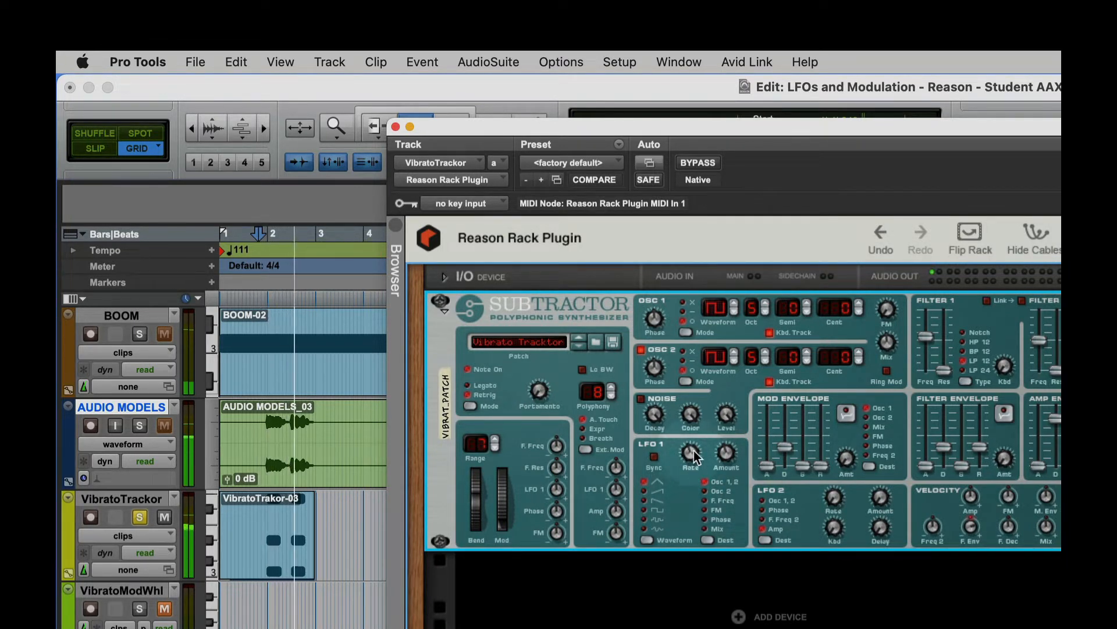
{"action": "left_click_drag", "start_coordinate": [728, 449], "coordinate": [728, 466]}
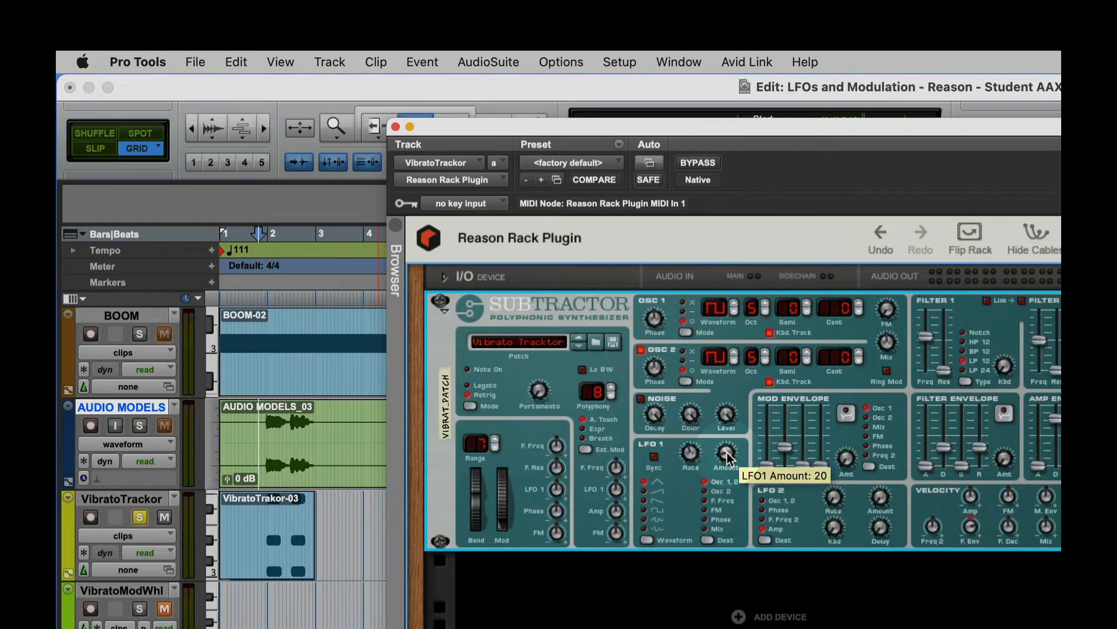
- Audition the VibratoTrackor clip with LFO 1 Amount raised to 54 and 90, and lower the Amount again
{"action": "left_click_drag", "start_coordinate": [727, 452], "coordinate": [729, 435]}
{"action": "key", "text": "space"}
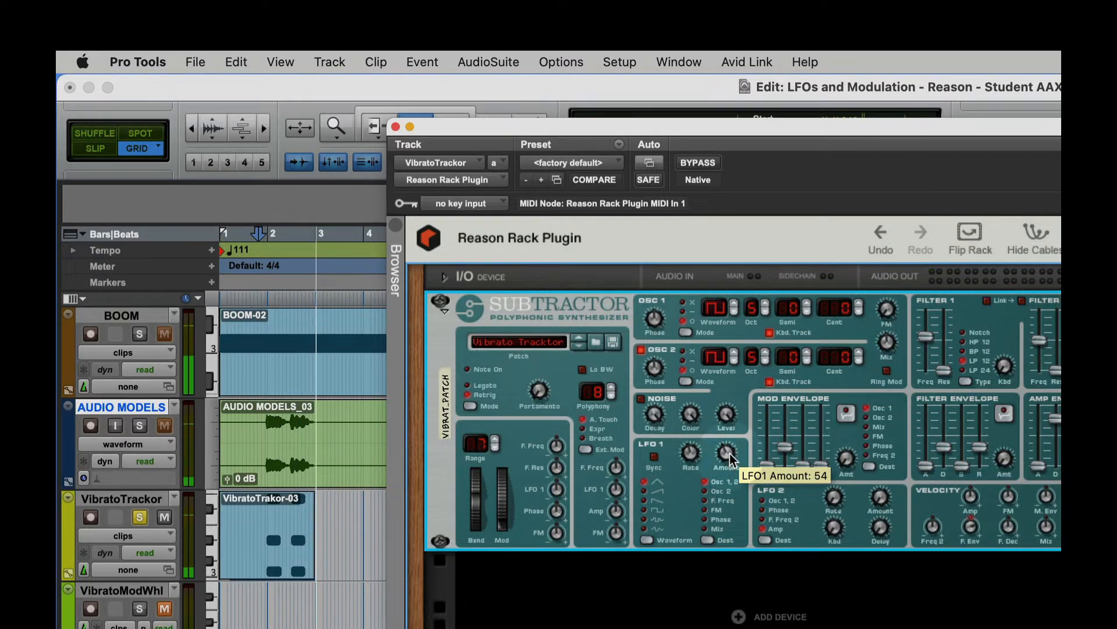
{"action": "left_click_drag", "start_coordinate": [728, 454], "coordinate": [731, 438]}
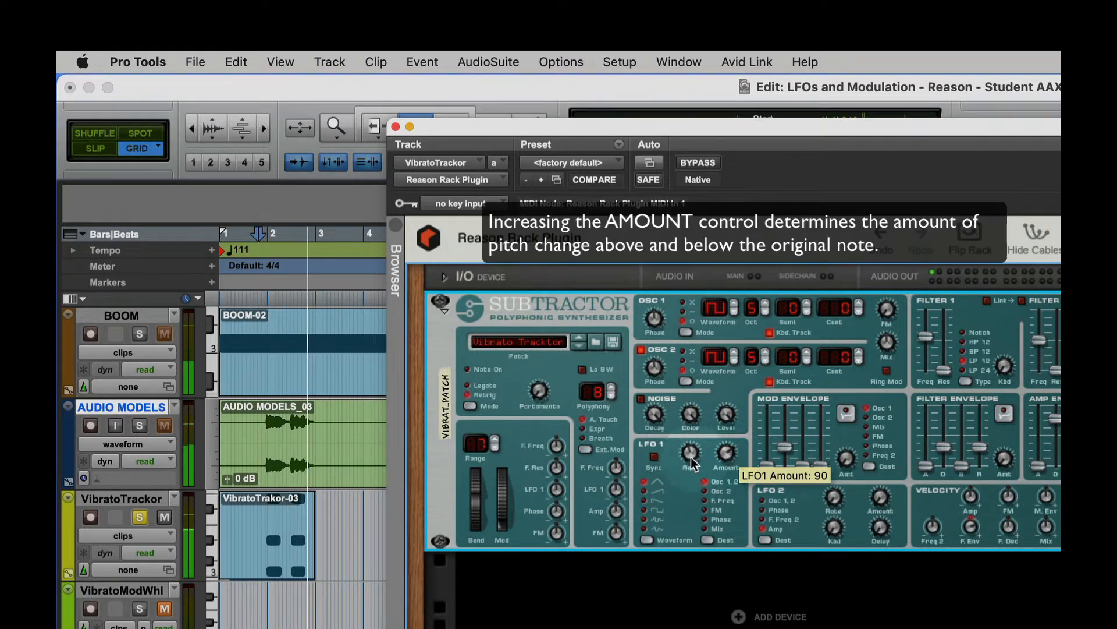
{"action": "mouse_move", "coordinate": [693, 452]}
{"action": "key", "text": "space"}
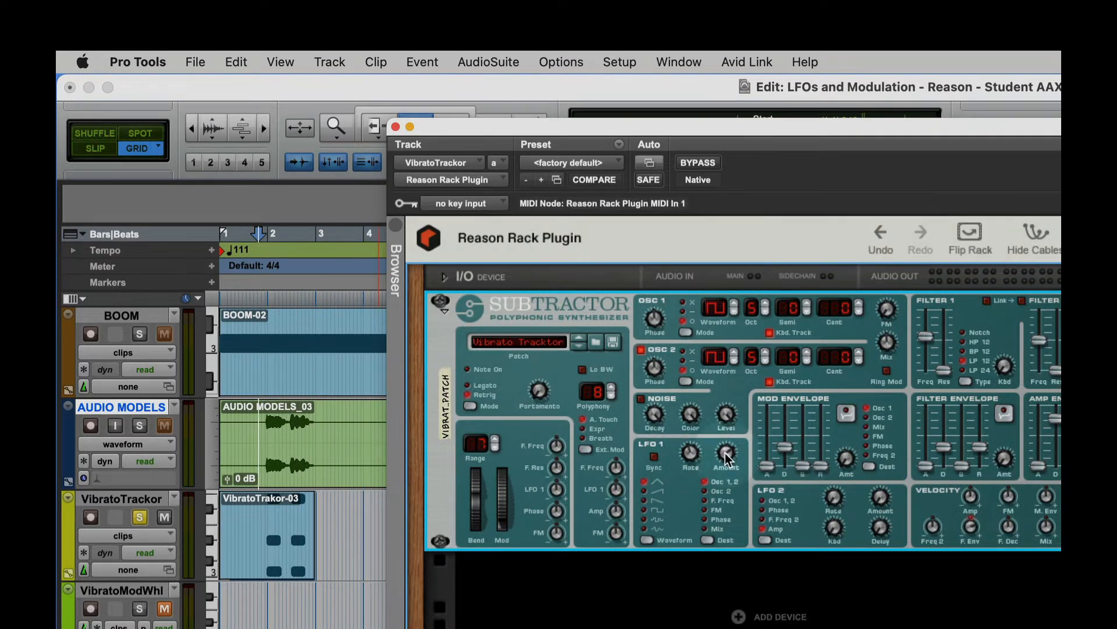
{"action": "left_click_drag", "start_coordinate": [725, 453], "coordinate": [725, 479]}
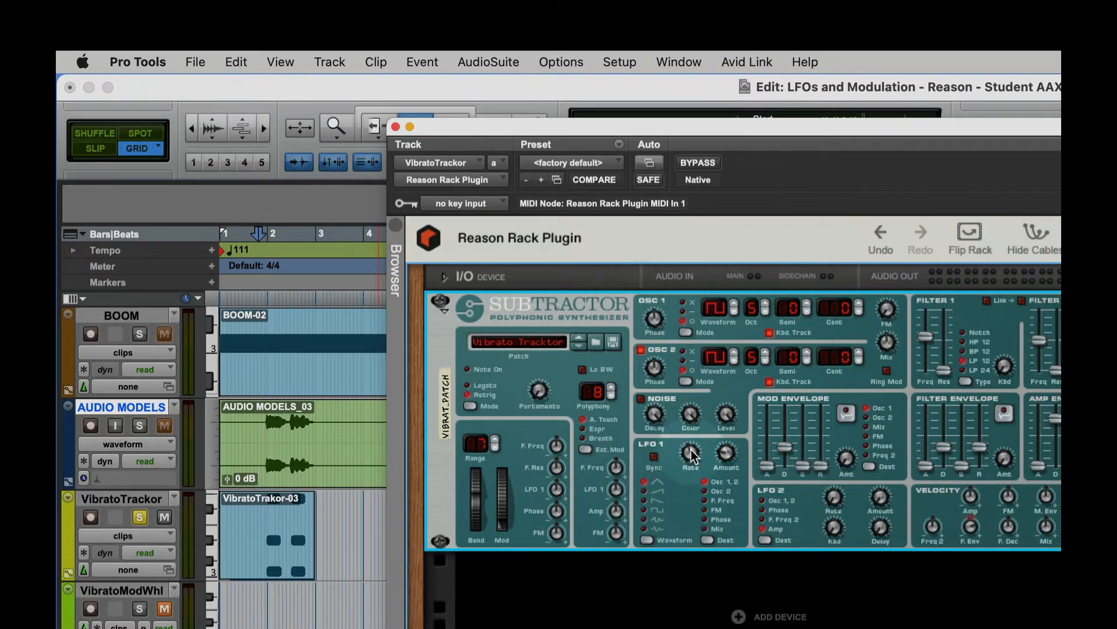
- Play the VibratoTrackor clip and set the Rate of LFO 1 to 38
{"action": "mouse_move", "coordinate": [693, 456]}
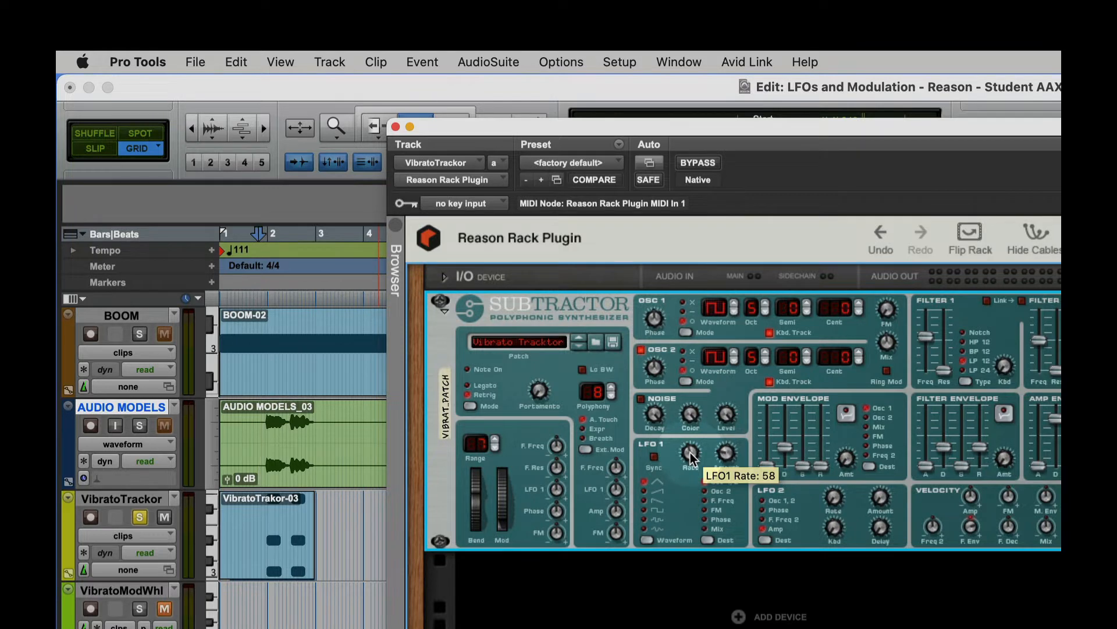
{"action": "key", "text": "space"}
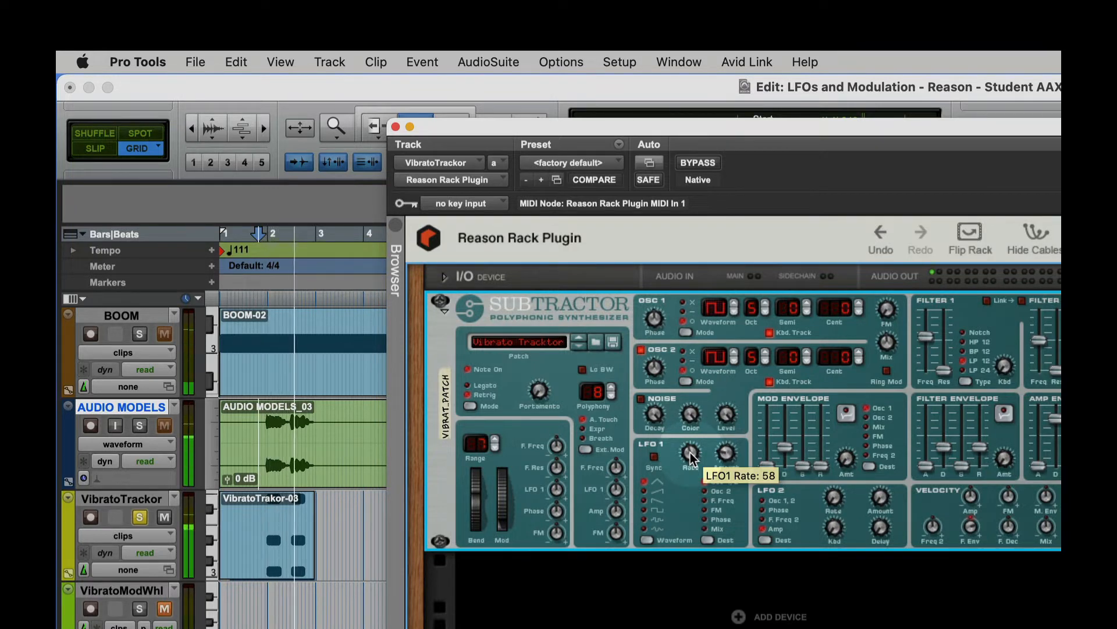
{"action": "mouse_move", "coordinate": [690, 452]}
{"action": "left_mouse_down"}
{"action": "mouse_move", "coordinate": [694, 436]}
{"action": "mouse_move", "coordinate": [690, 457]}
{"action": "left_mouse_up"}
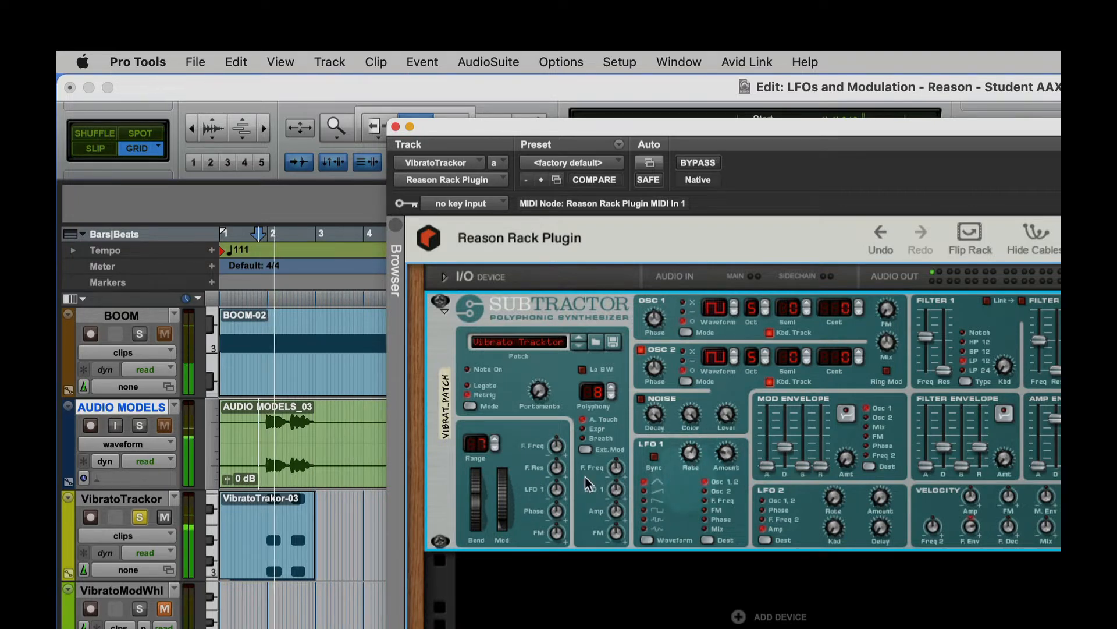
- Switch the solo to AUDIO MODELS to compare its vibrato, and return the solo to VibratoTrackor
{"action": "left_click", "coordinate": [143, 424]}
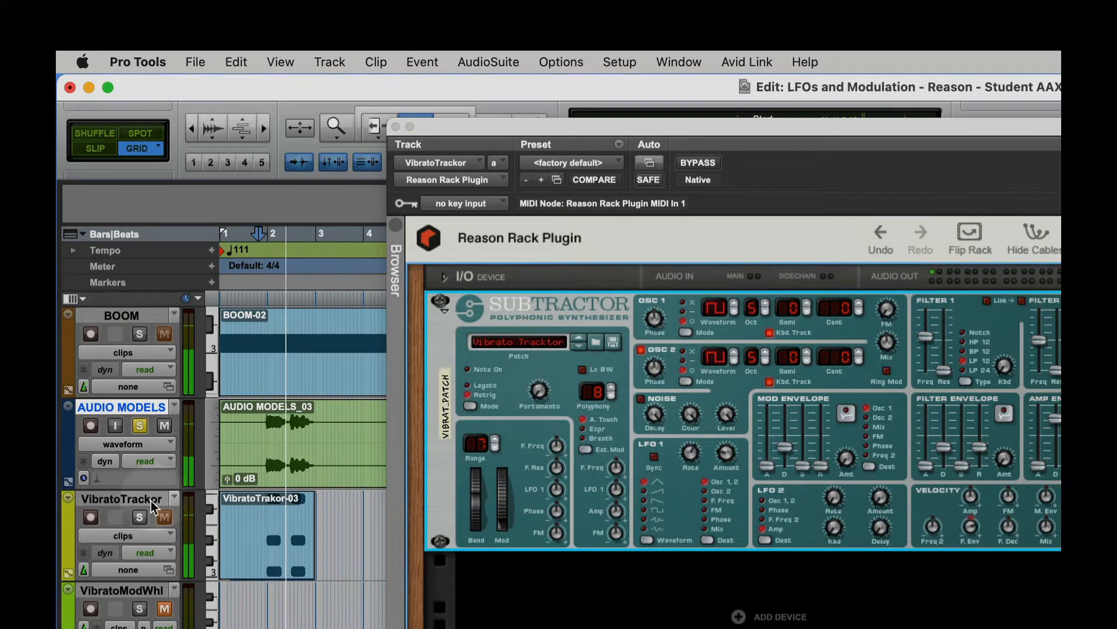
{"action": "left_click", "coordinate": [139, 517]}
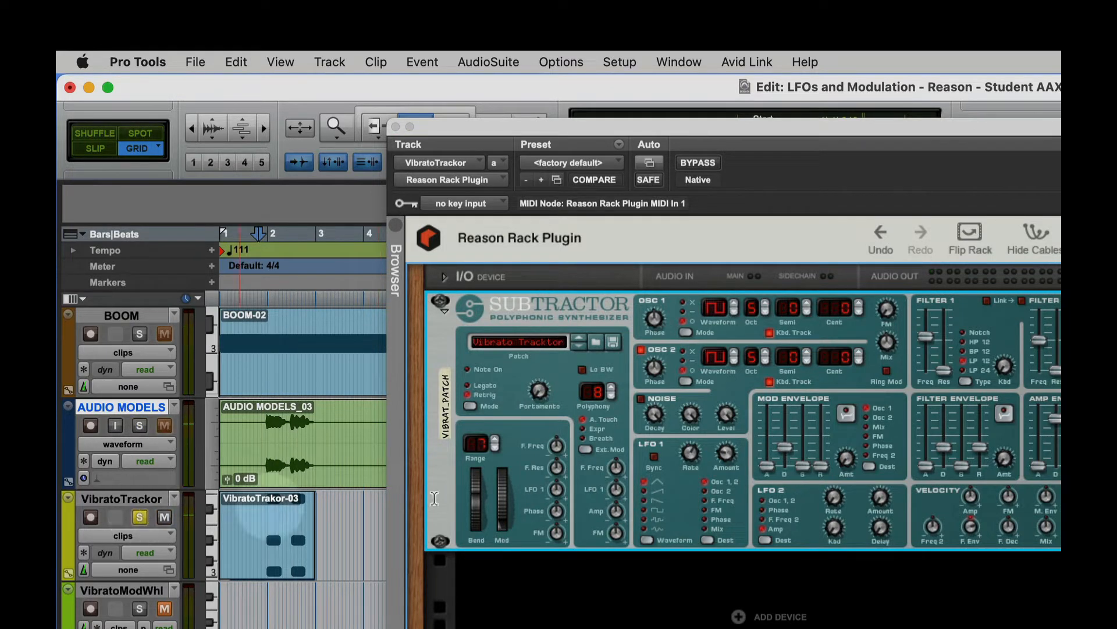
- Set the LFO 1 waveform to the ramp-down sawtooth and audition the VibratoTrackor clip
{"action": "left_click", "coordinate": [641, 494]}
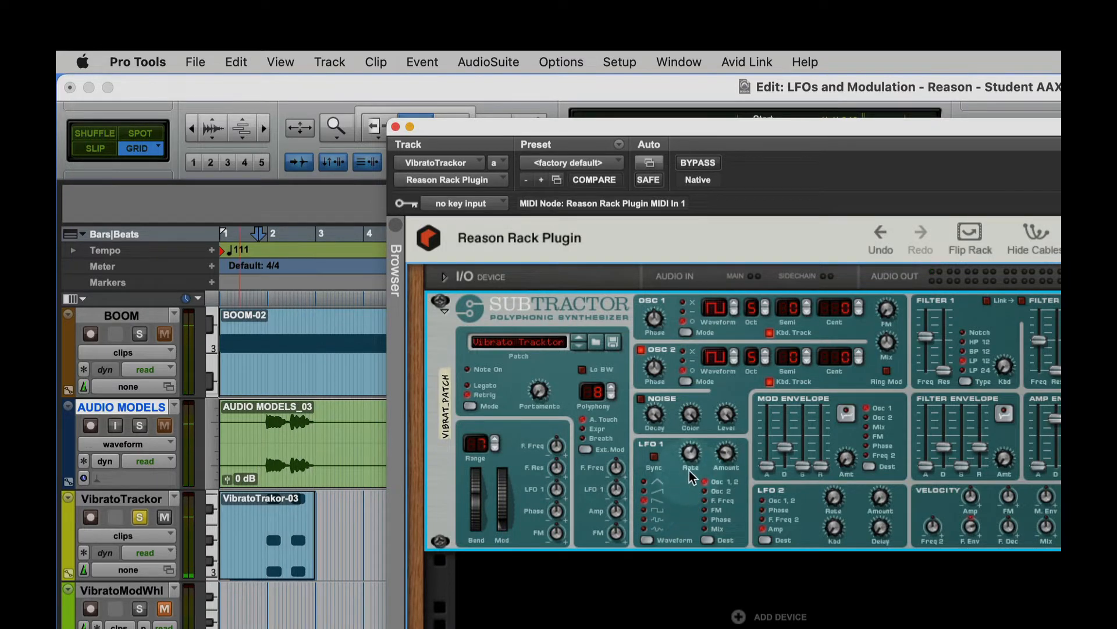
{"action": "key", "text": "space"}
{"action": "mouse_move", "coordinate": [689, 450]}
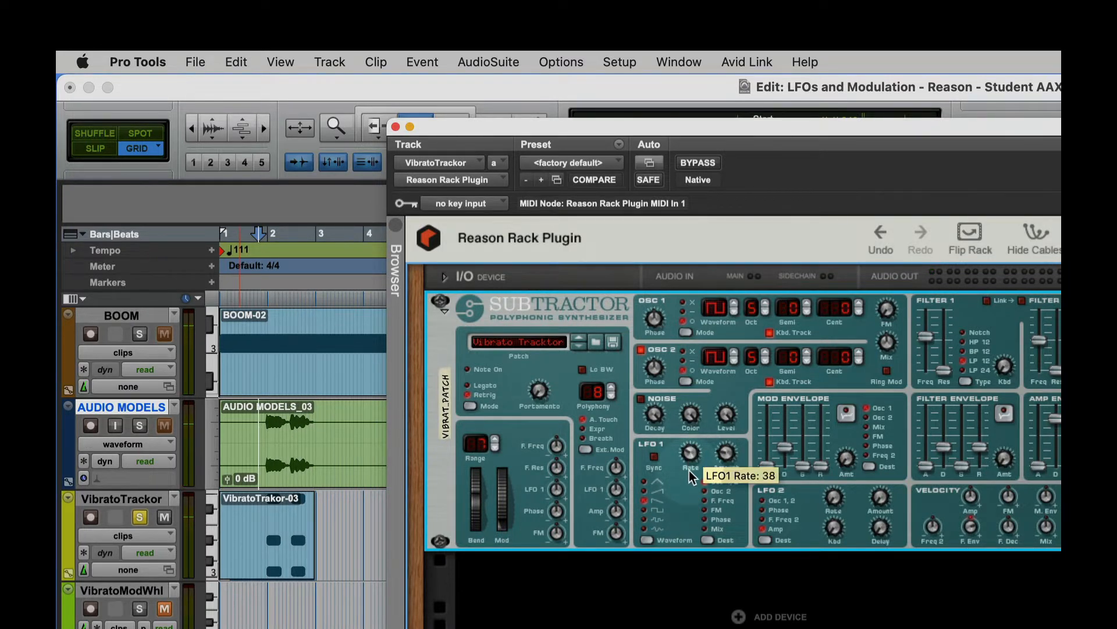
{"action": "key", "text": "space"}
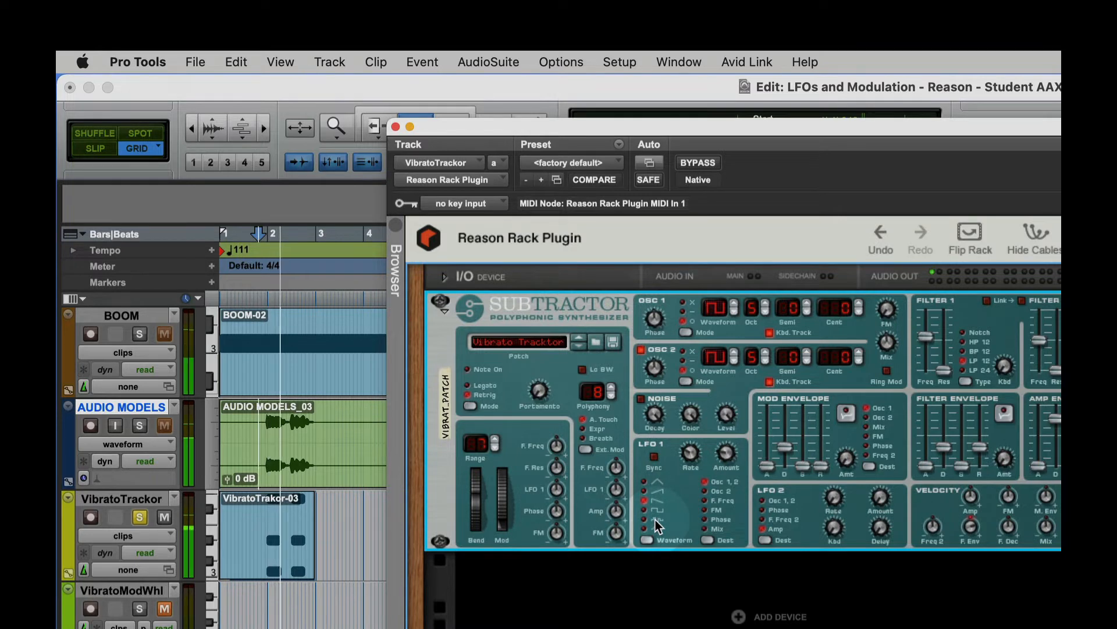
- Set the LFO 1 waveform to the ramp-up sawtooth and audition the VibratoTrackor clip
{"action": "left_click", "coordinate": [643, 490]}
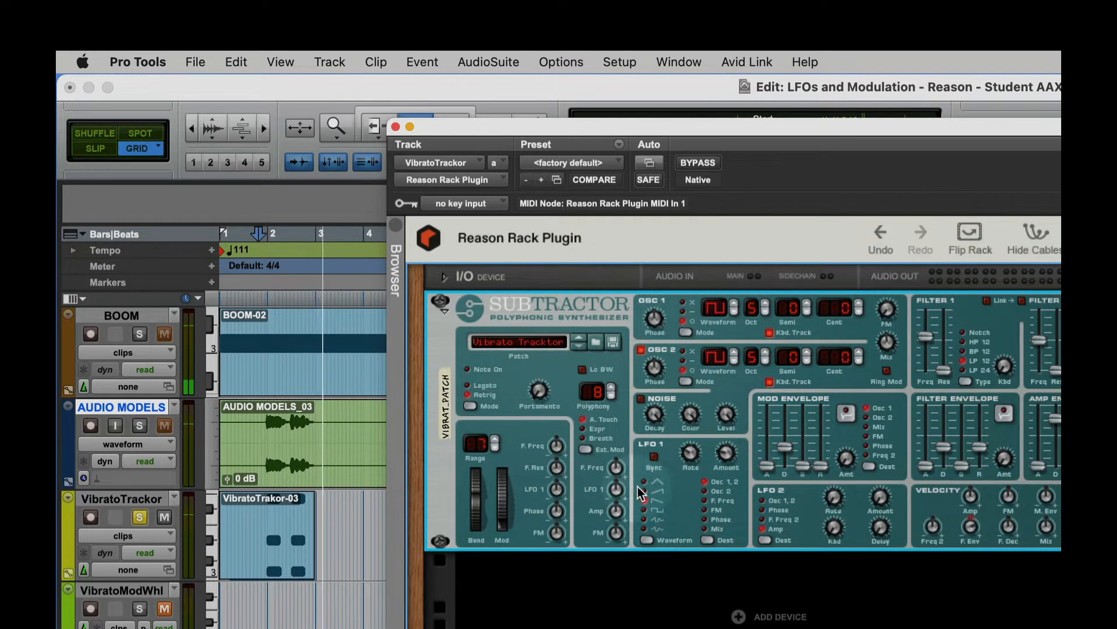
{"action": "key", "text": "space"}
{"action": "key", "text": "space"}
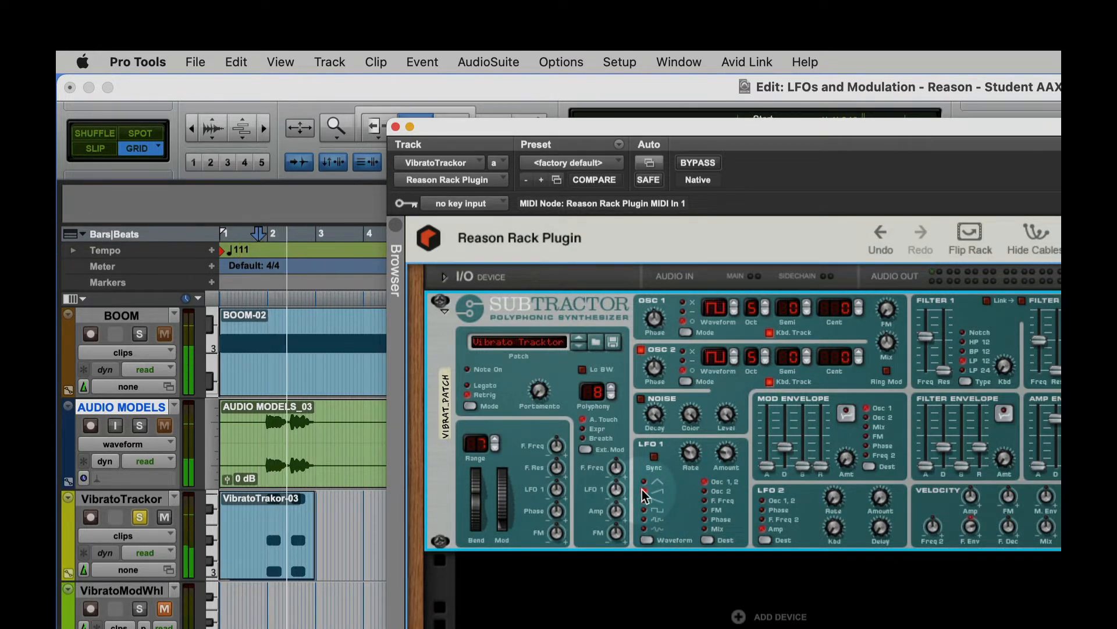
- Set the LFO 1 waveform to square and audition the VibratoTrackor clip
{"action": "key", "text": "space"}
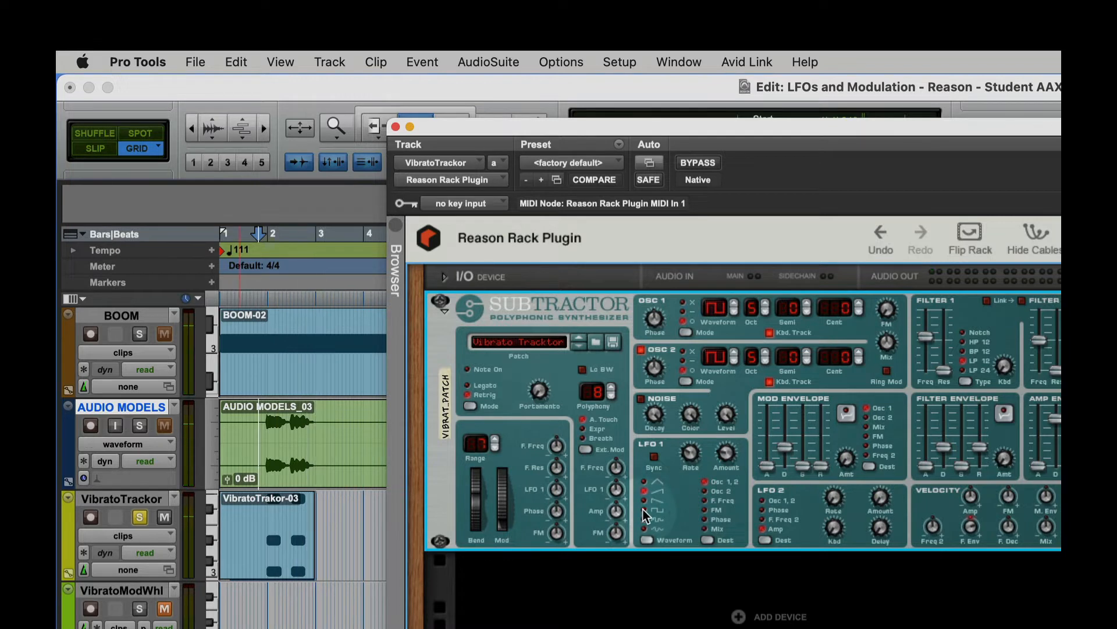
{"action": "left_click", "coordinate": [644, 509]}
{"action": "key", "text": "space"}
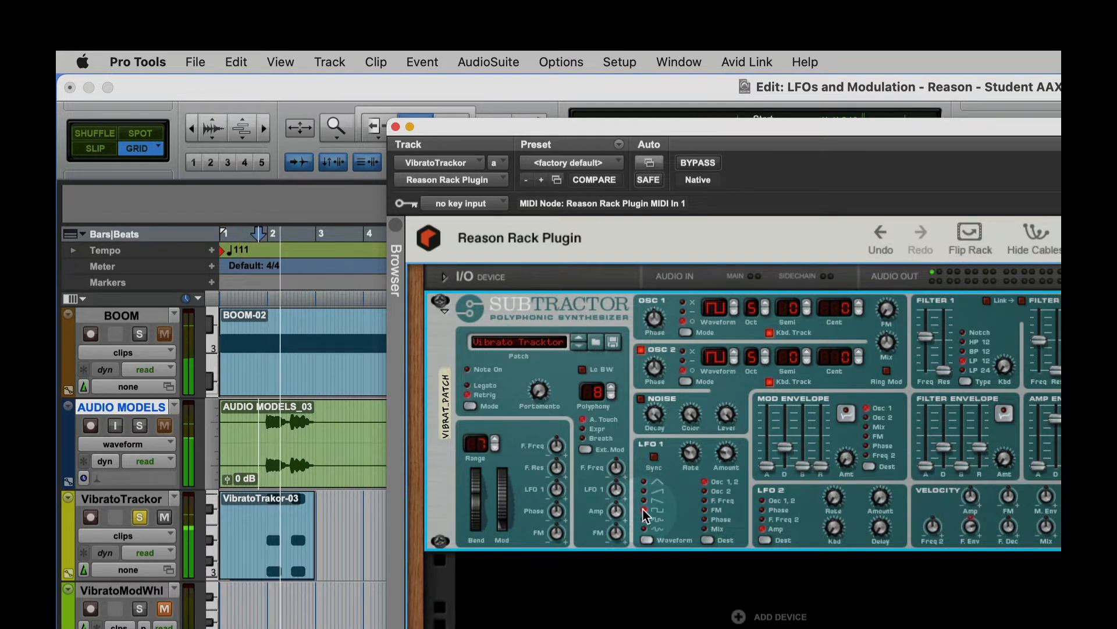
{"action": "key", "text": "space"}
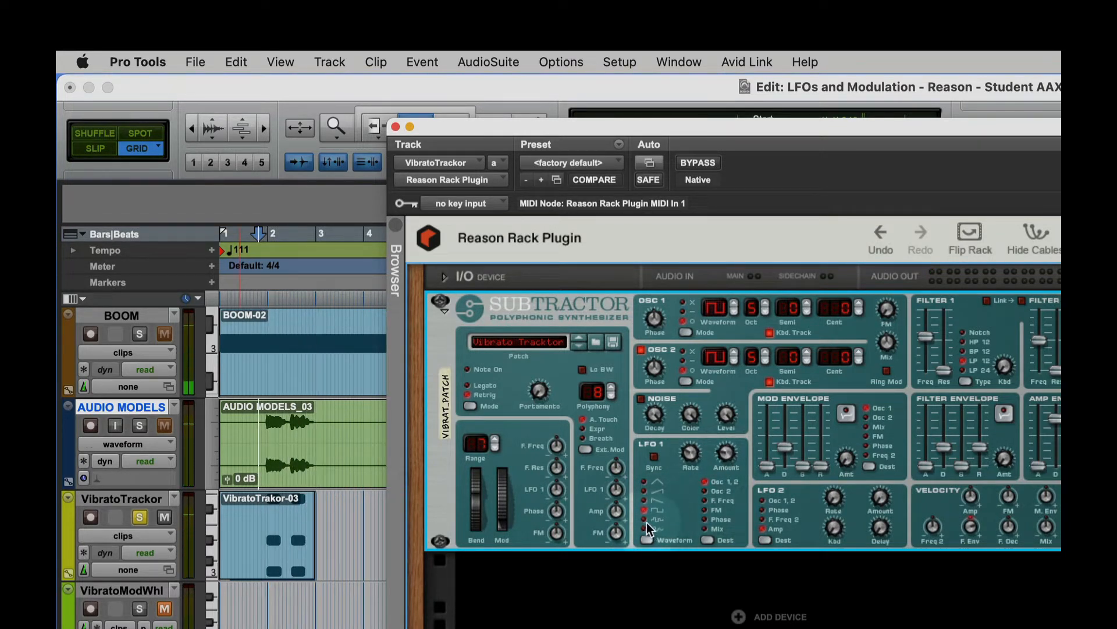
- Audition the VibratoTrackor clip with the random LFO 1 waveform, and switch to the soft random one
{"action": "key", "text": "space"}
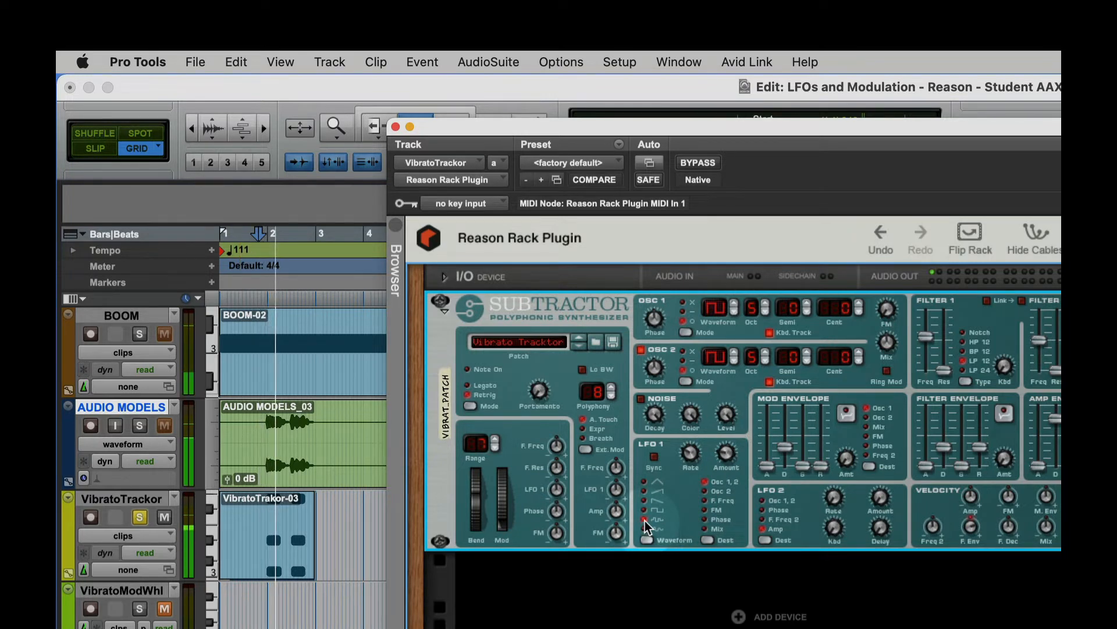
{"action": "left_click", "coordinate": [644, 530]}
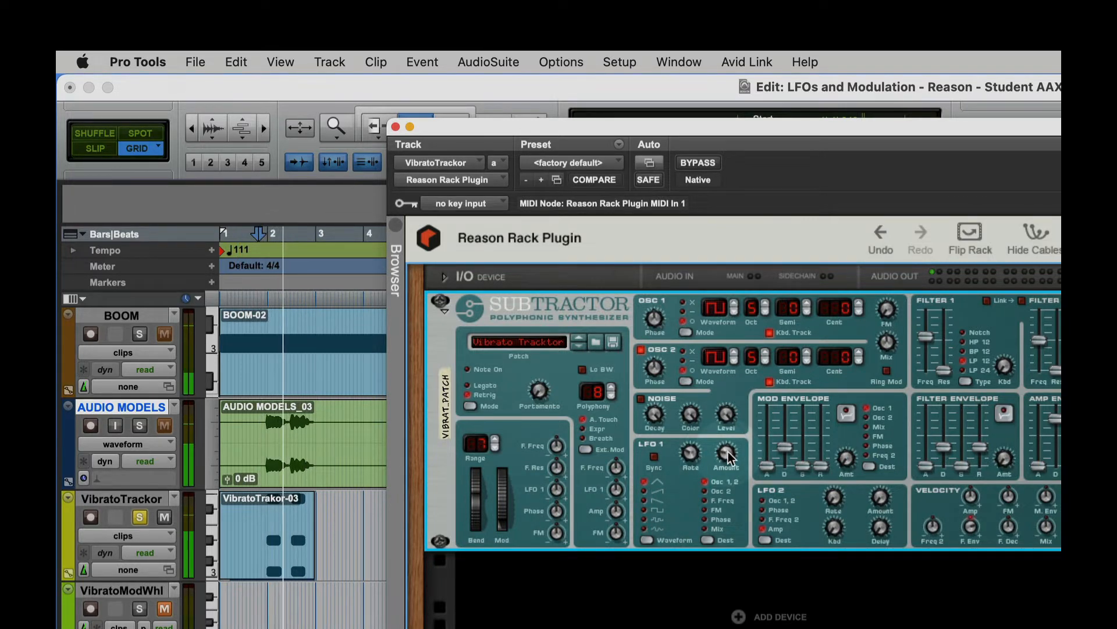
- Check the LFO 1 amount, set the LFO 1 rate to 80 and audition the VibratoTrackor clip
{"action": "mouse_move", "coordinate": [729, 458]}
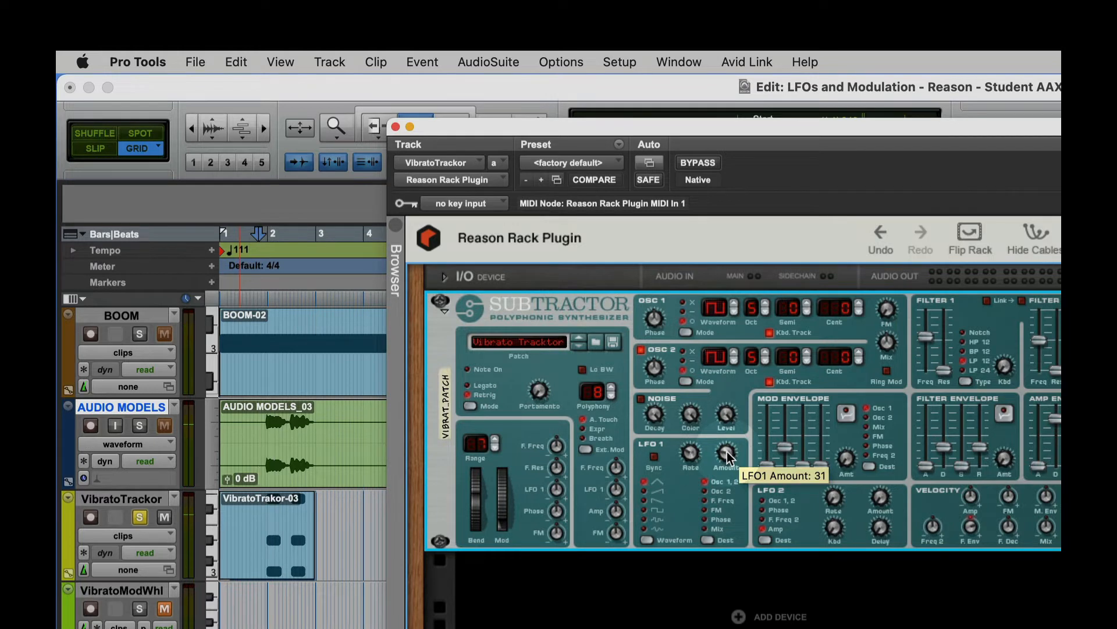
{"action": "left_click_drag", "start_coordinate": [685, 450], "coordinate": [693, 430]}
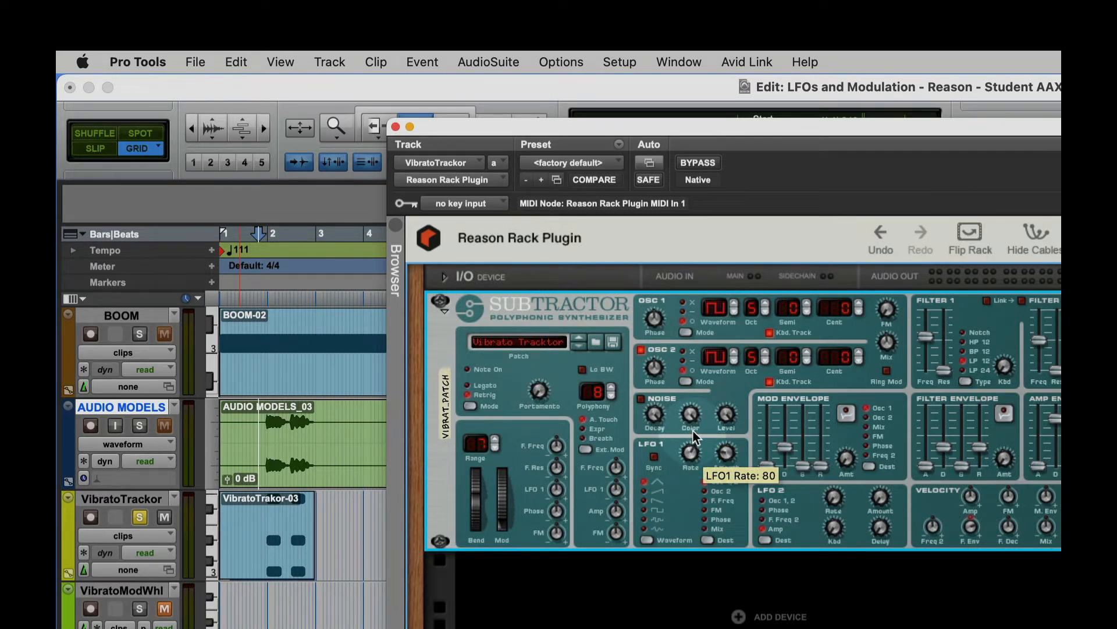
{"action": "key", "text": "space"}
- Detune oscillator 1 to 6 cents and oscillator 2 to -6 cents, and audition the VibratoTrackor clip
{"action": "left_click", "coordinate": [860, 303]}
{"action": "left_click", "coordinate": [860, 304]}
{"action": "left_click", "coordinate": [860, 303]}
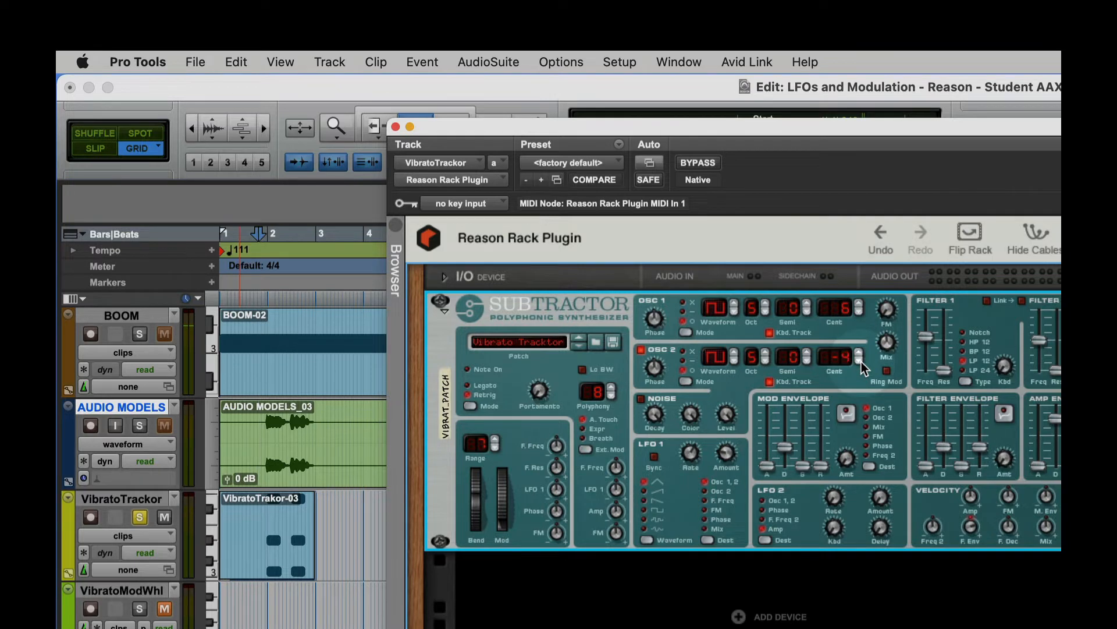
{"action": "key", "text": "space"}
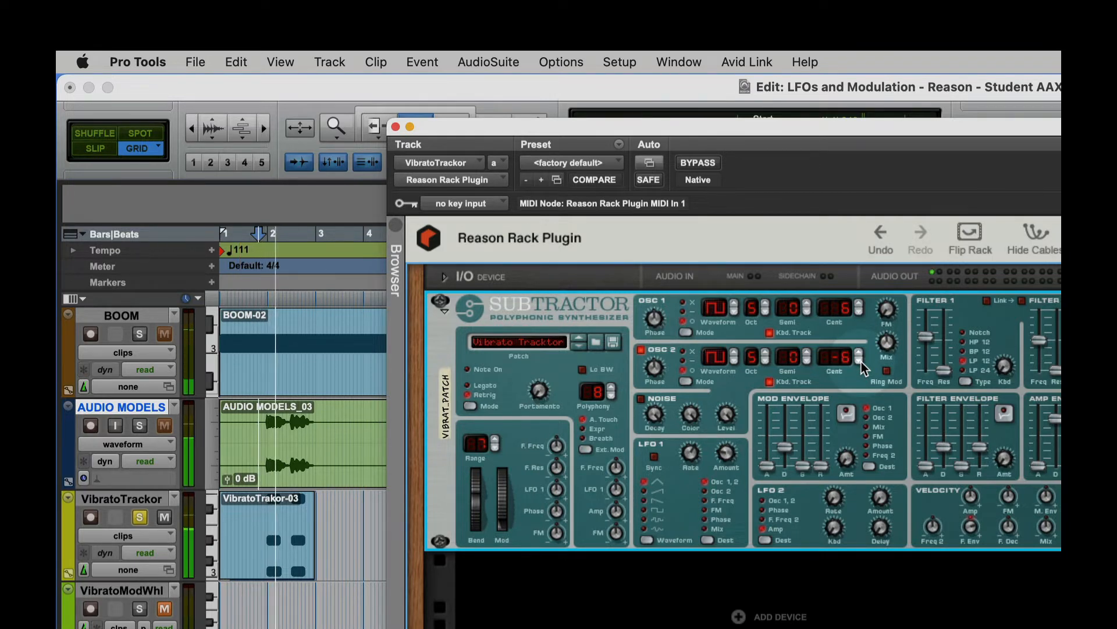
{"action": "key", "text": "space"}
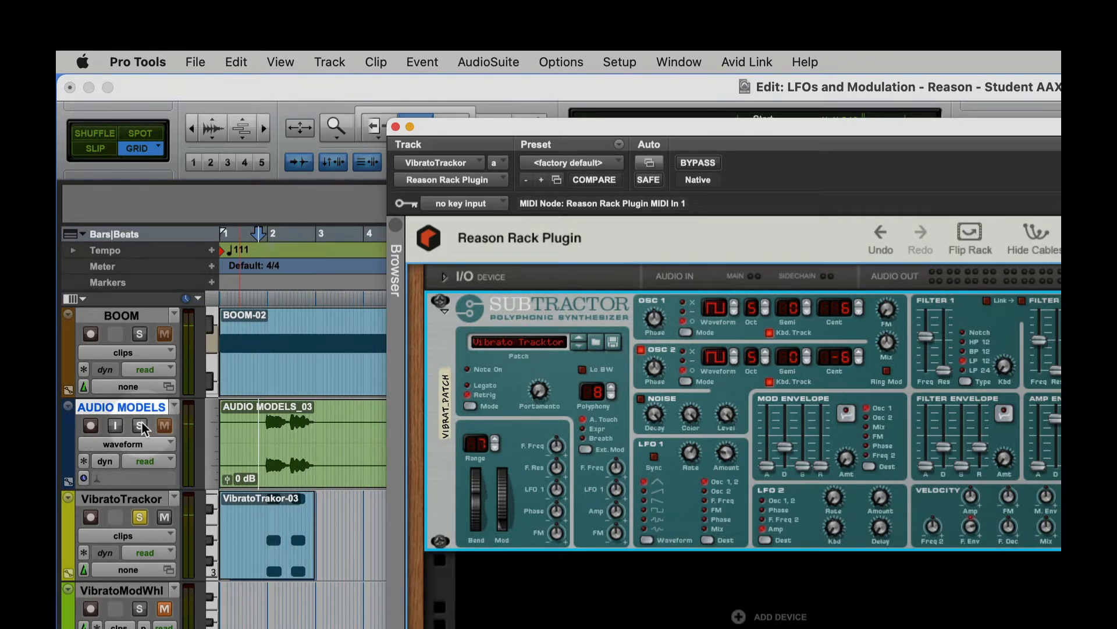
- Compare the AUDIO MODELS example with the VibratoTrackor patch by soloing each track in turn during playback
{"action": "left_click", "coordinate": [143, 429]}
{"action": "key", "text": "space"}
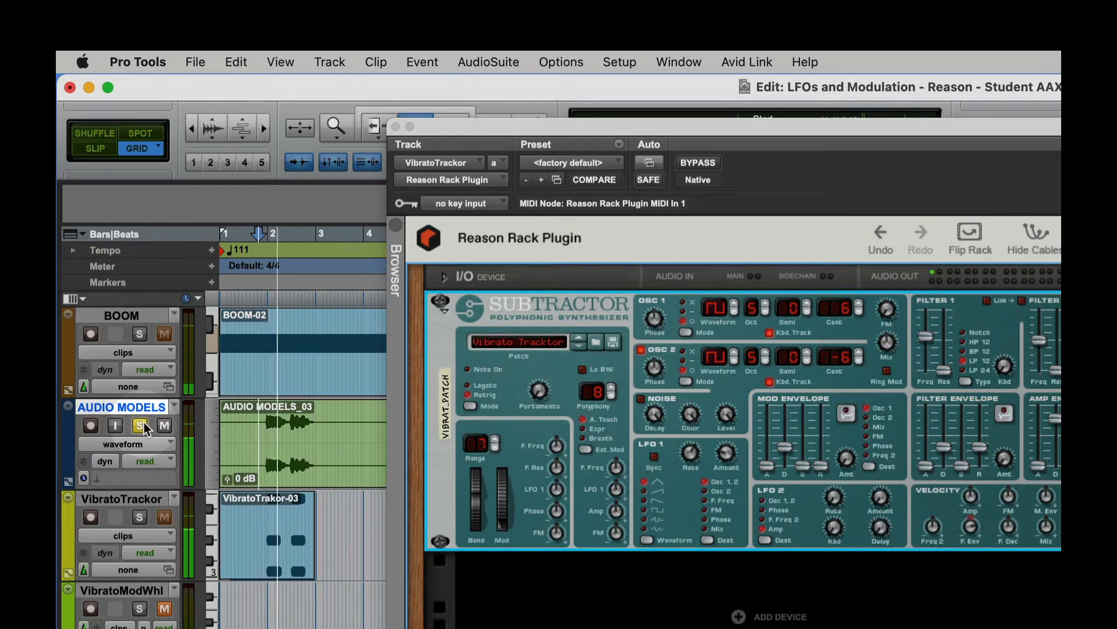
{"action": "left_click", "coordinate": [139, 517]}
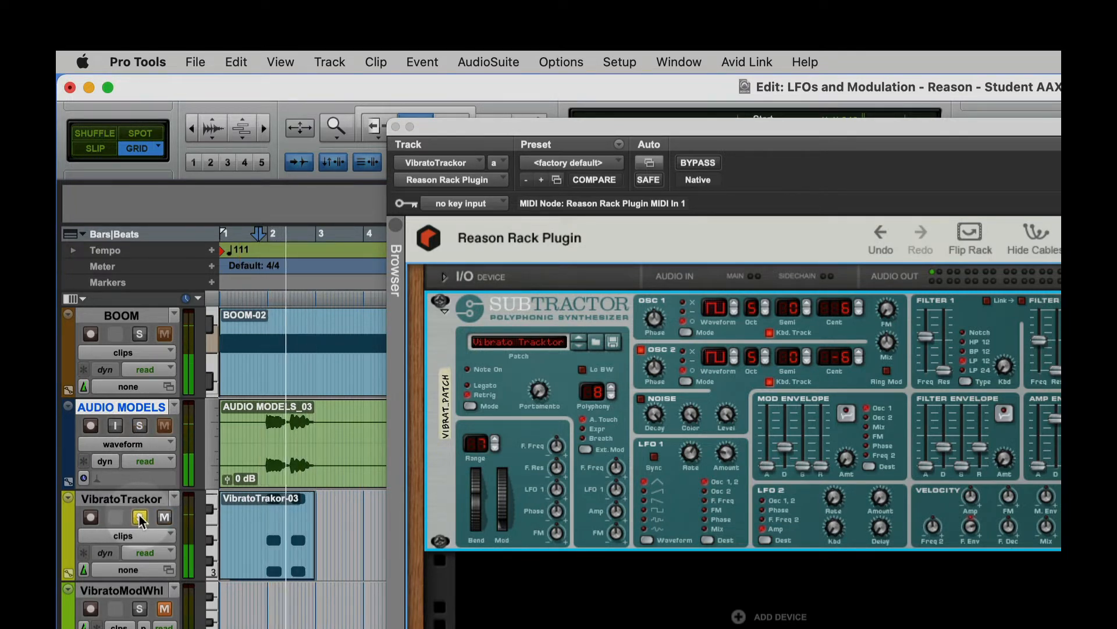
{"action": "key", "text": "space"}
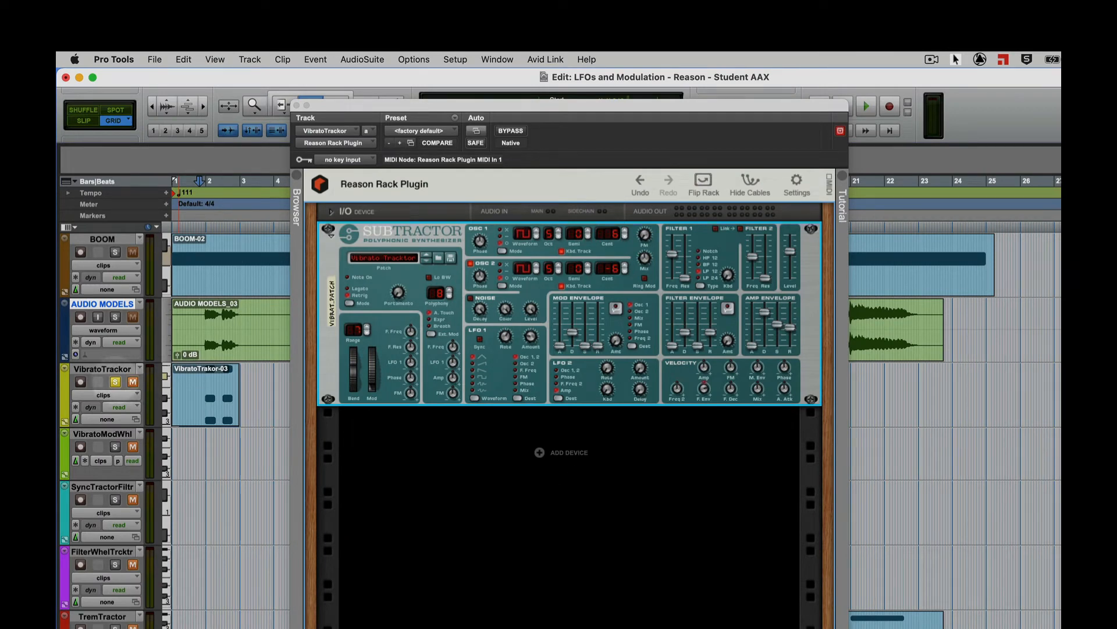
- Close the VibratoTrackor plug-in window and open the Reason Rack Plugin of the VibratoModWheel track from the mixer
{"action": "left_click_drag", "start_coordinate": [484, 102], "coordinate": [463, 103]}
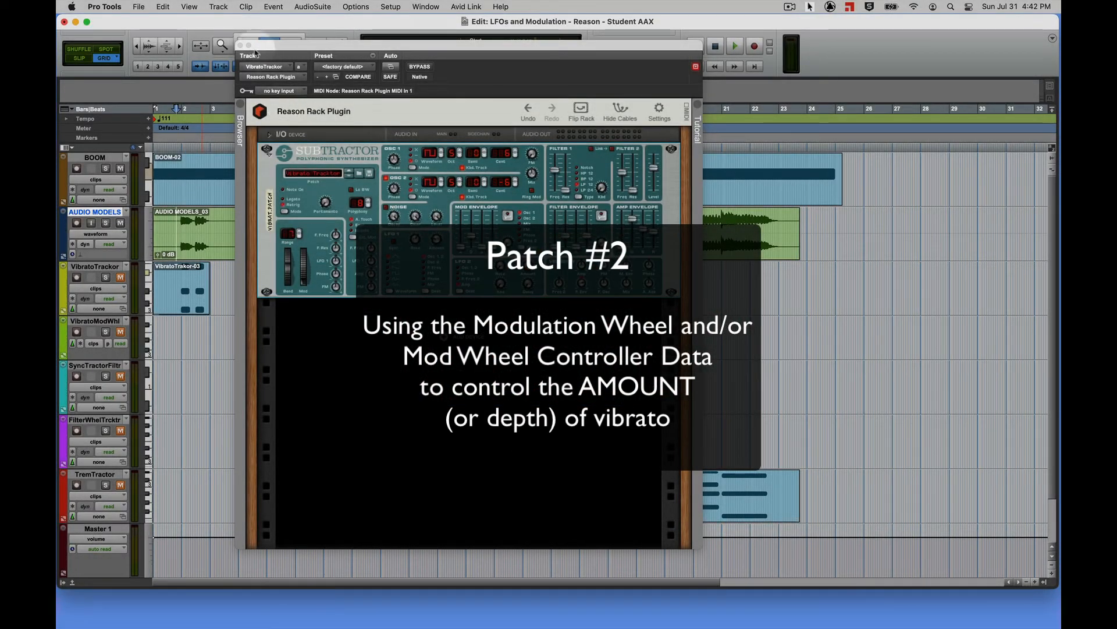
{"action": "left_click", "coordinate": [240, 46]}
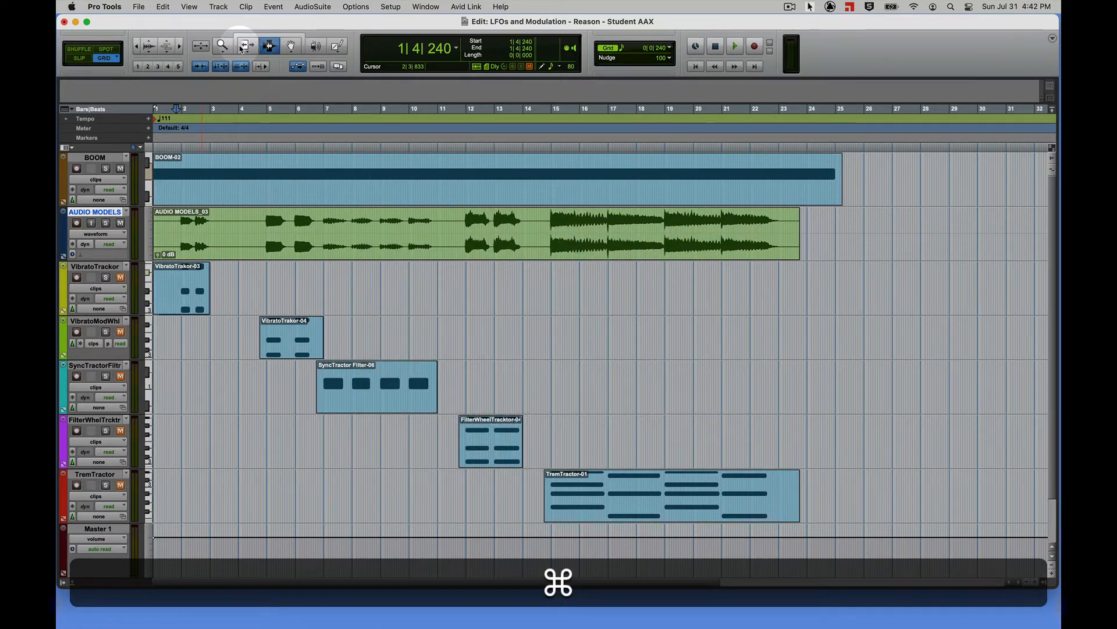
{"action": "key", "text": "super+equal"}
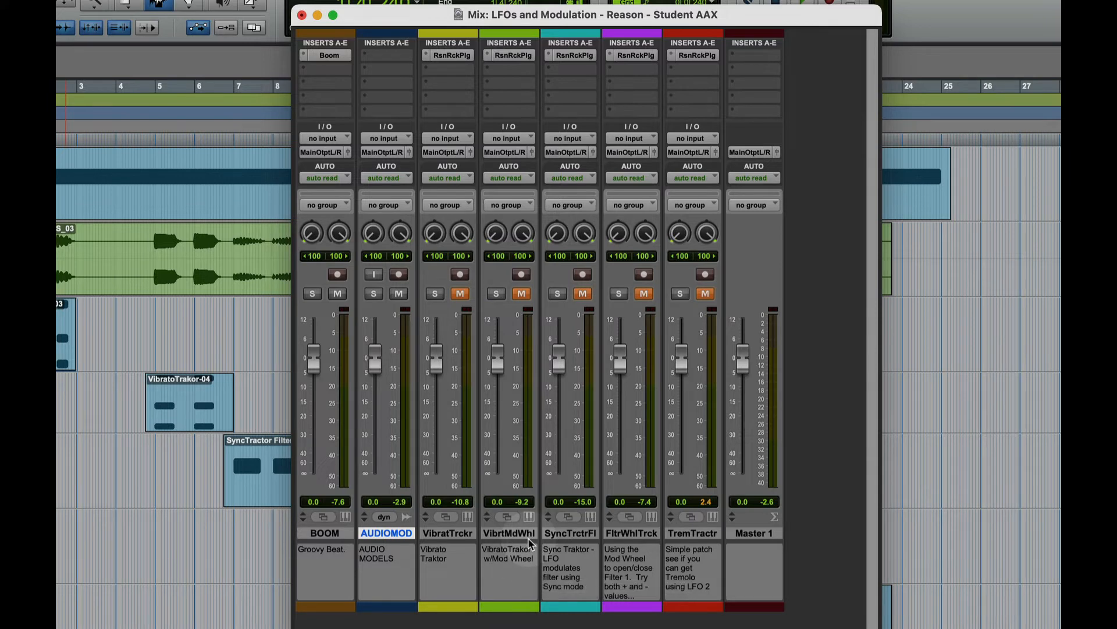
{"action": "left_click", "coordinate": [513, 56]}
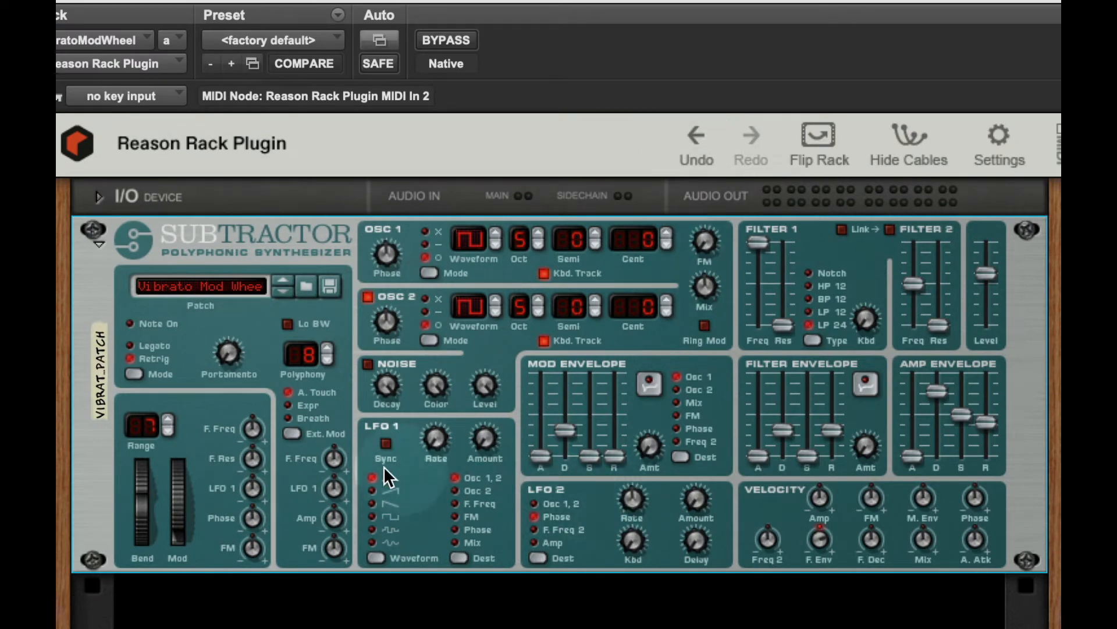
- Examine the patch's mod wheel, LFO 1 amount and oscillator phase controls, and record-enable the VibratoModWhl track
{"action": "mouse_move", "coordinate": [178, 536]}
{"action": "left_mouse_down"}
{"action": "mouse_move", "coordinate": [178, 457]}
{"action": "mouse_move", "coordinate": [188, 551]}
{"action": "left_mouse_up"}
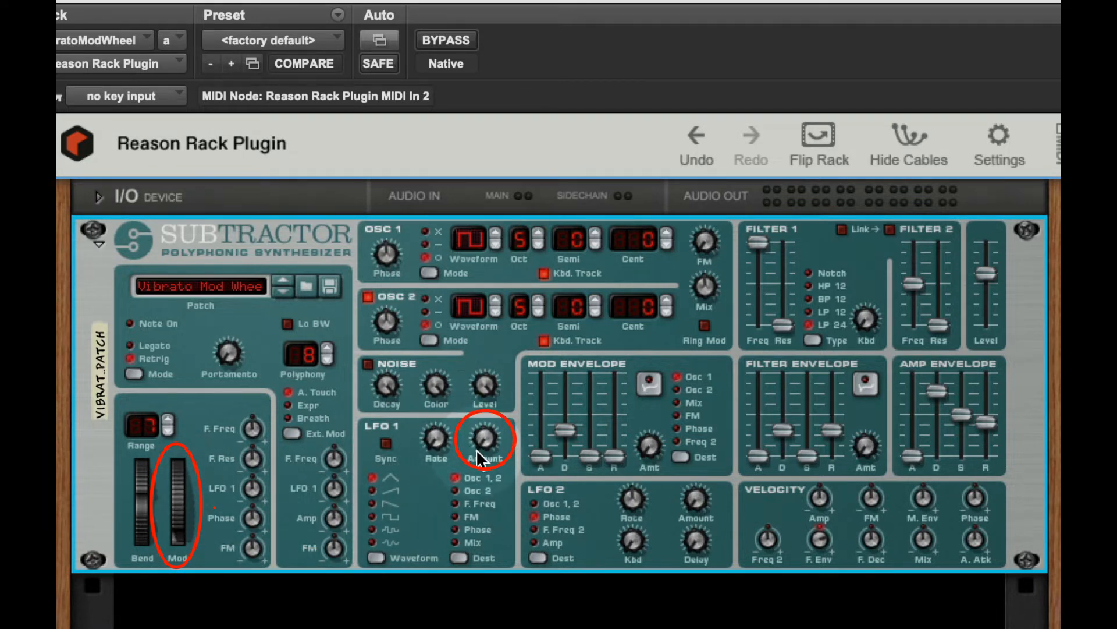
{"action": "mouse_move", "coordinate": [476, 451]}
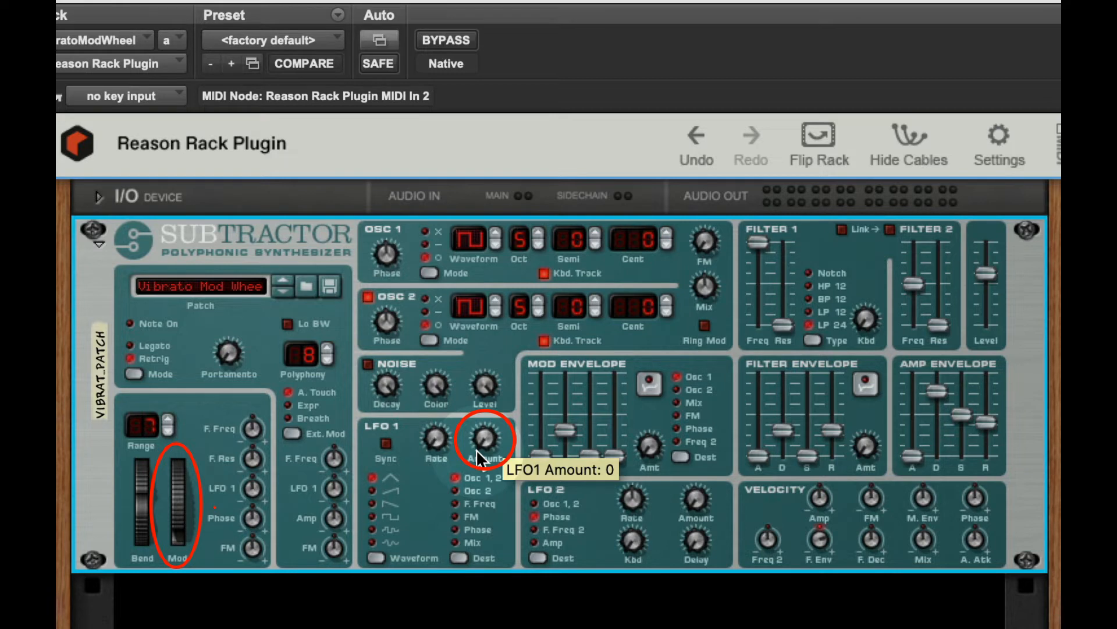
{"action": "mouse_move", "coordinate": [383, 244]}
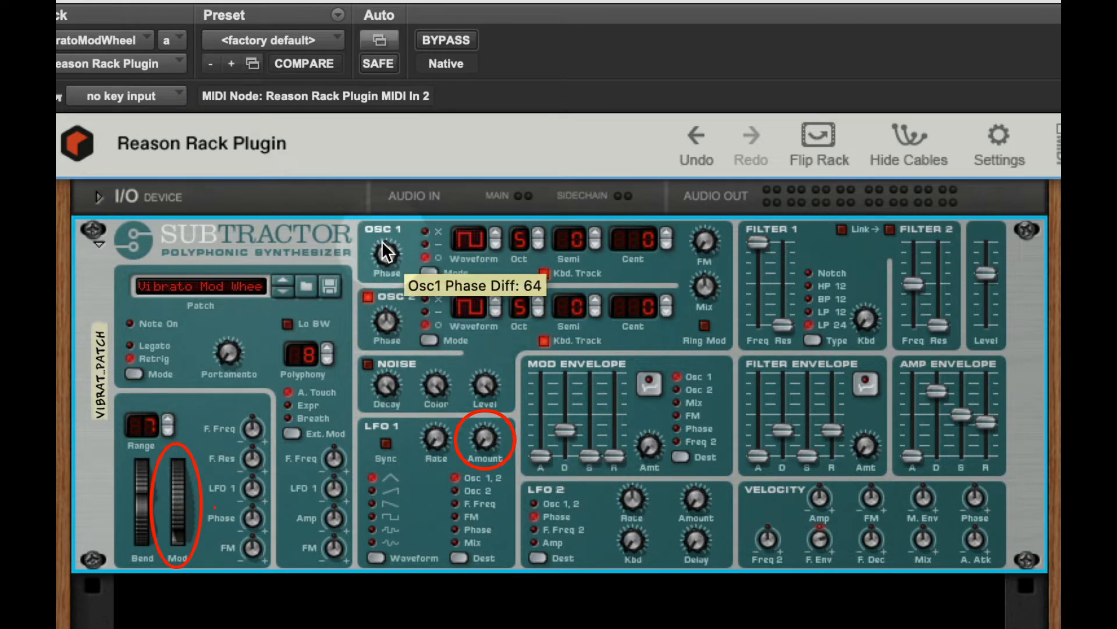
{"action": "mouse_move", "coordinate": [398, 315]}
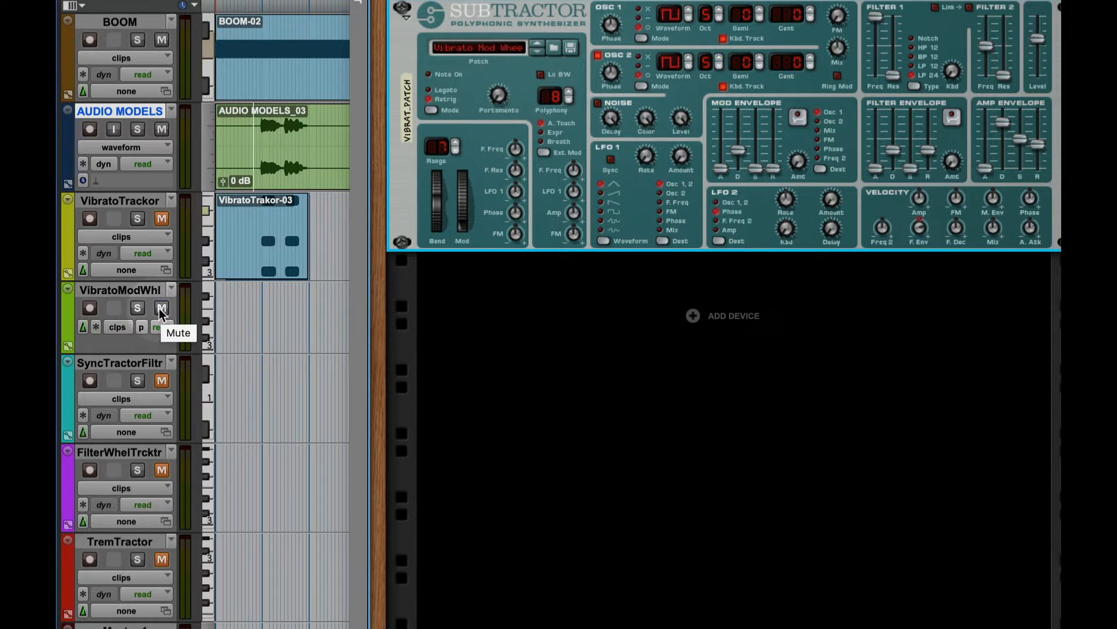
{"action": "left_click", "coordinate": [90, 308]}
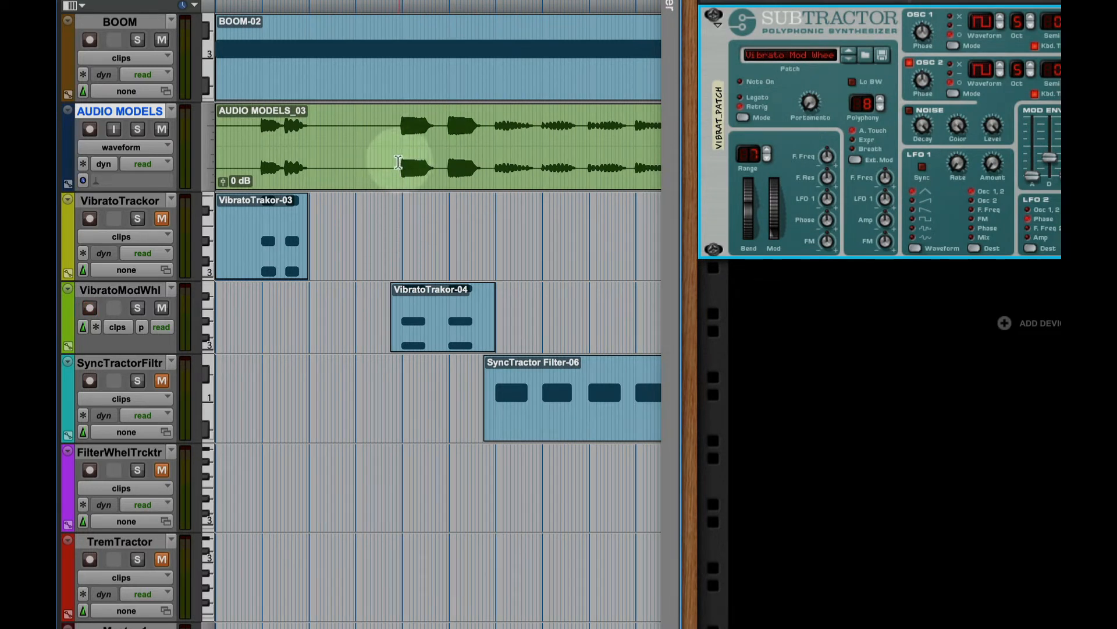
- Place the playback start just before bar 5 and play the VibratoTrakor-04 clip together with the AUDIO MODELS example
{"action": "left_click", "coordinate": [398, 162]}
{"action": "left_click", "coordinate": [161, 308]}
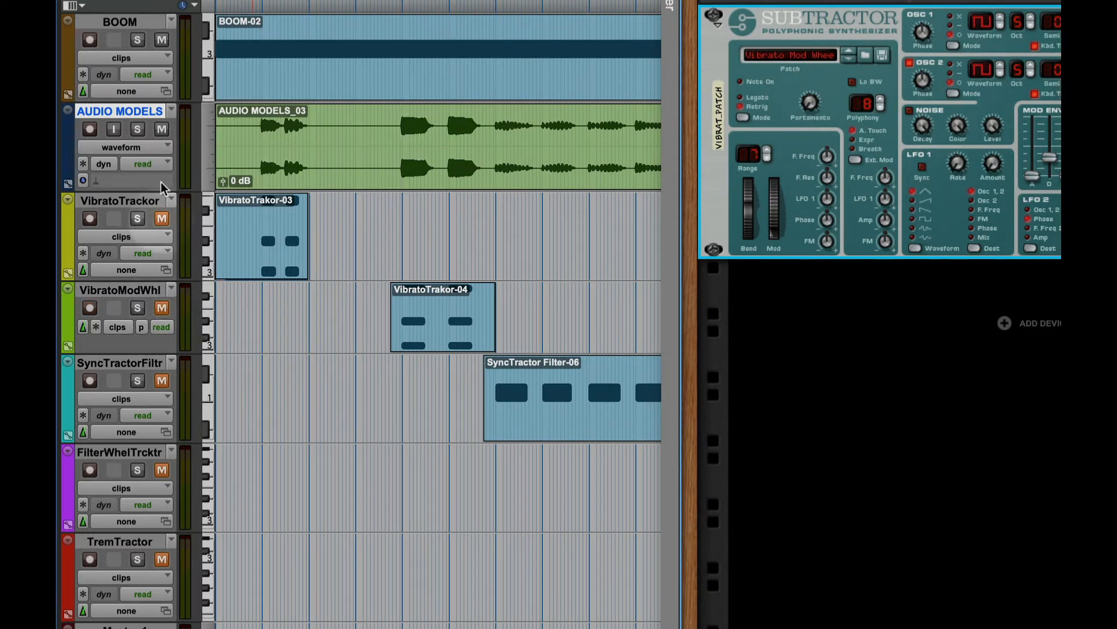
{"action": "left_click", "coordinate": [162, 129]}
{"action": "key", "text": "space"}
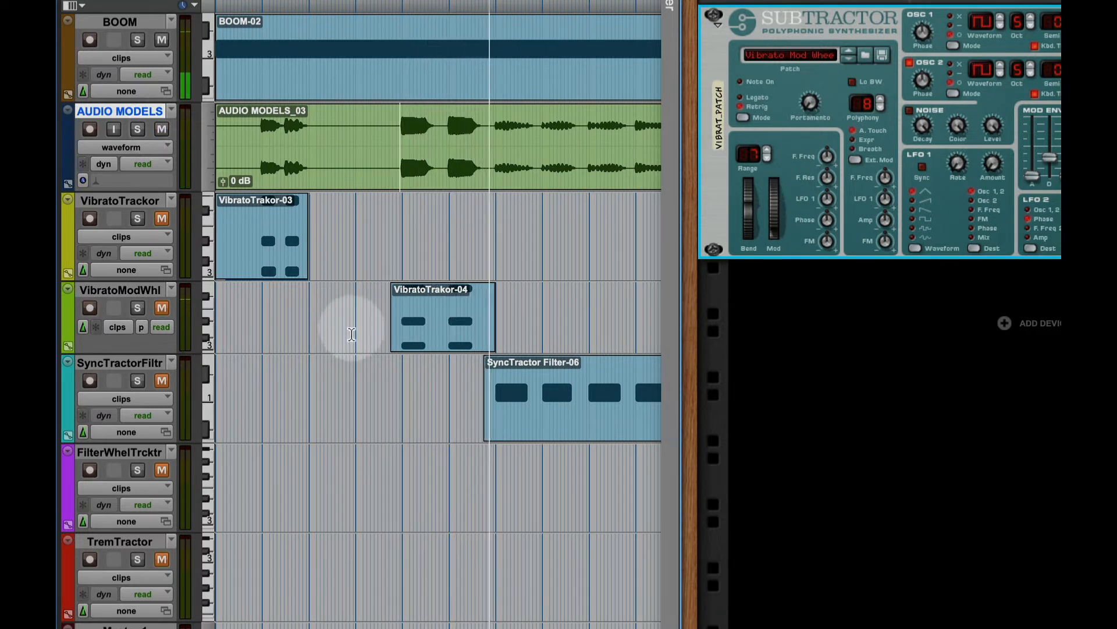
{"action": "key", "text": "space"}
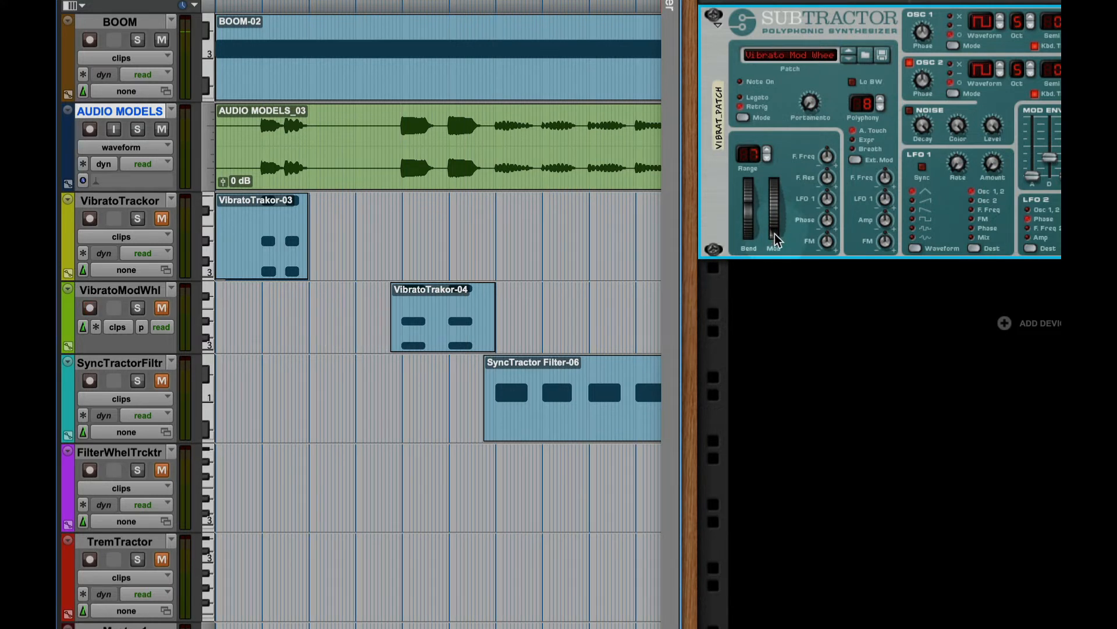
{"action": "key", "text": "space"}
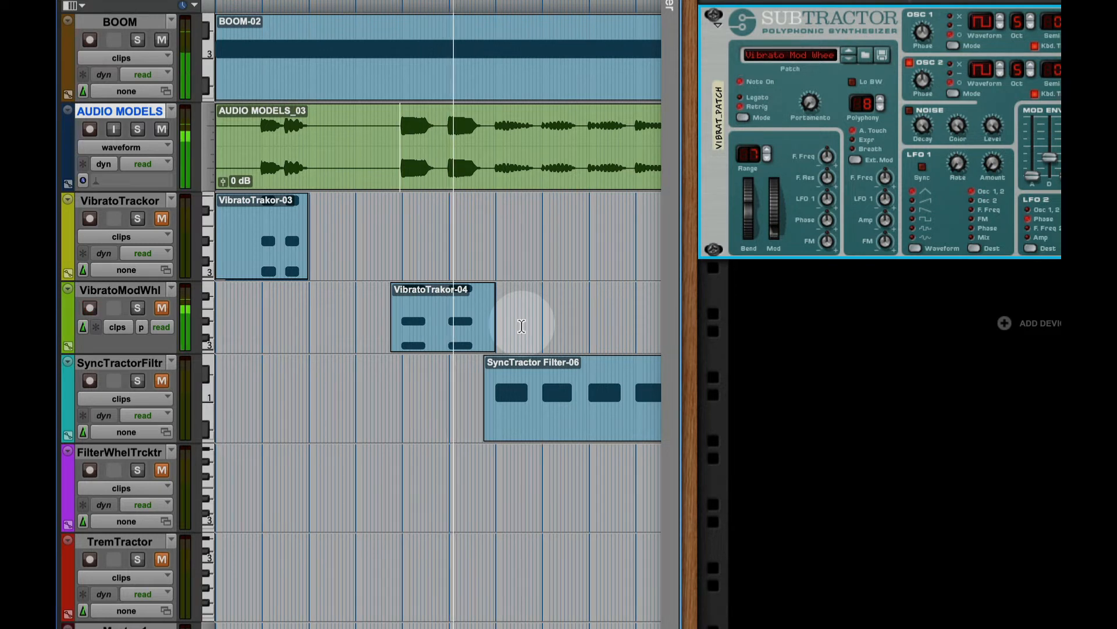
{"action": "key", "text": "space"}
- Mute the AUDIO MODELS and BOOM tracks, unmute VibratoModWhl and audition the VibratoTrakor-04 clip alone
{"action": "left_click", "coordinate": [162, 131]}
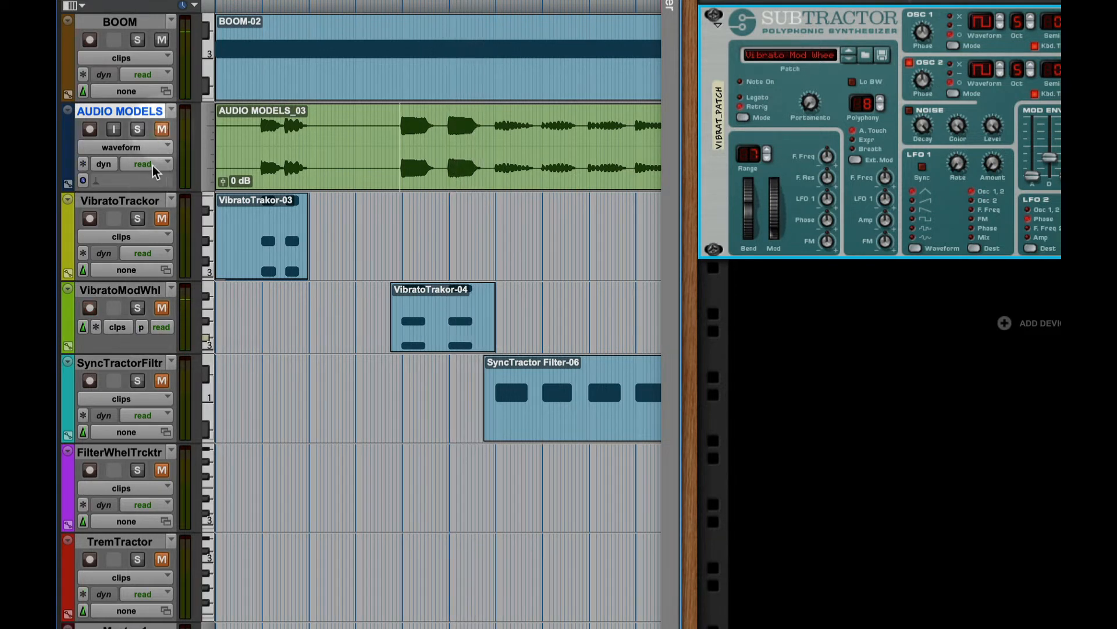
{"action": "left_click", "coordinate": [90, 308]}
{"action": "left_click", "coordinate": [162, 308]}
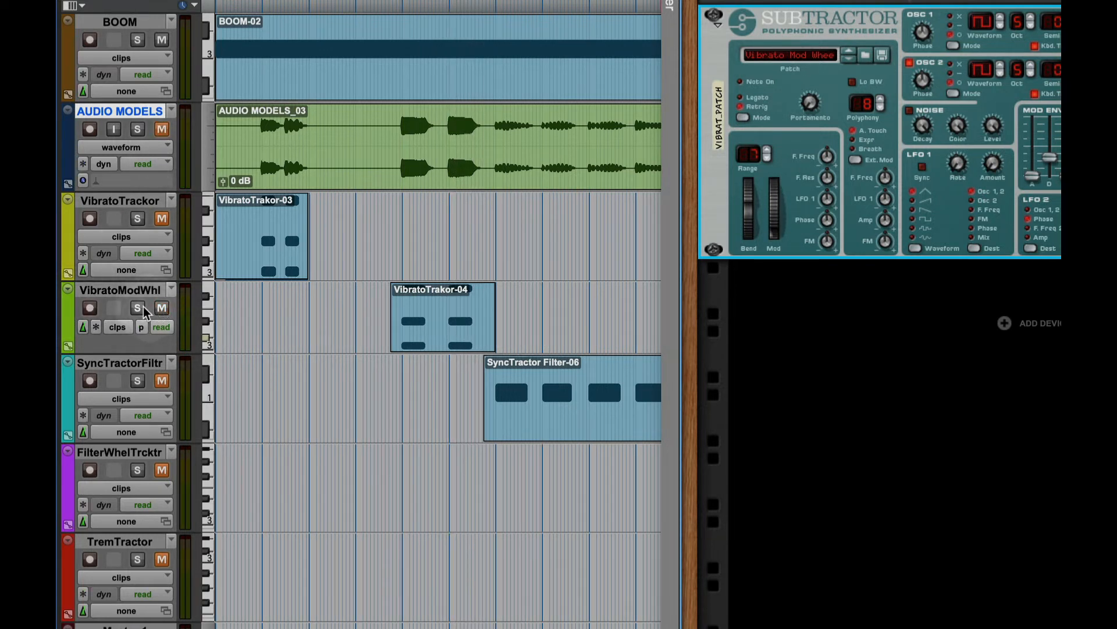
{"action": "left_click", "coordinate": [162, 41]}
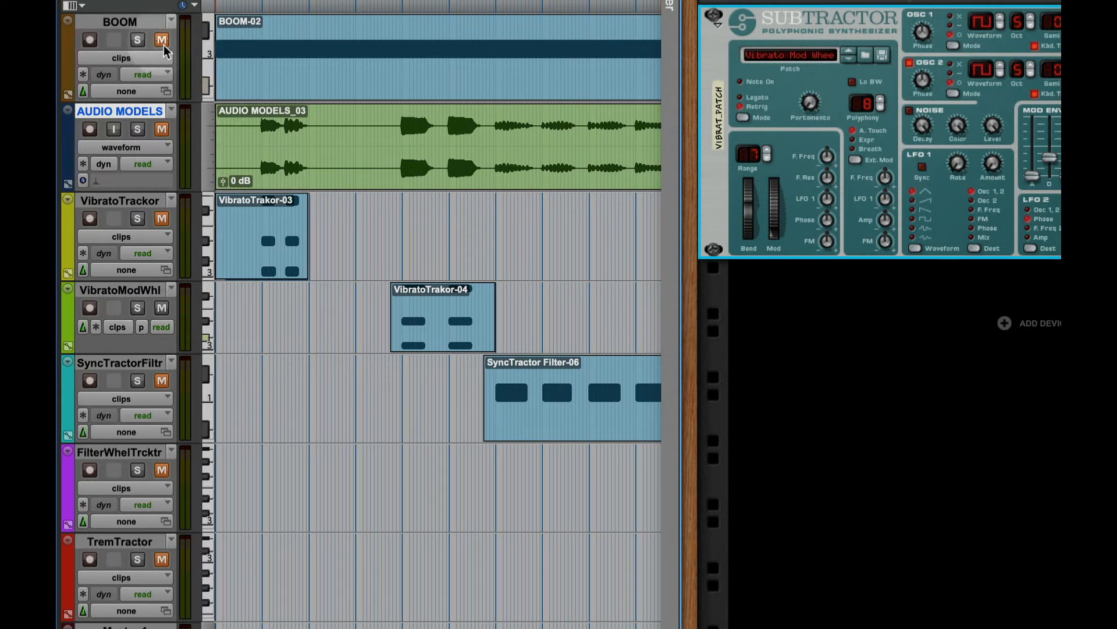
{"action": "key", "text": "space"}
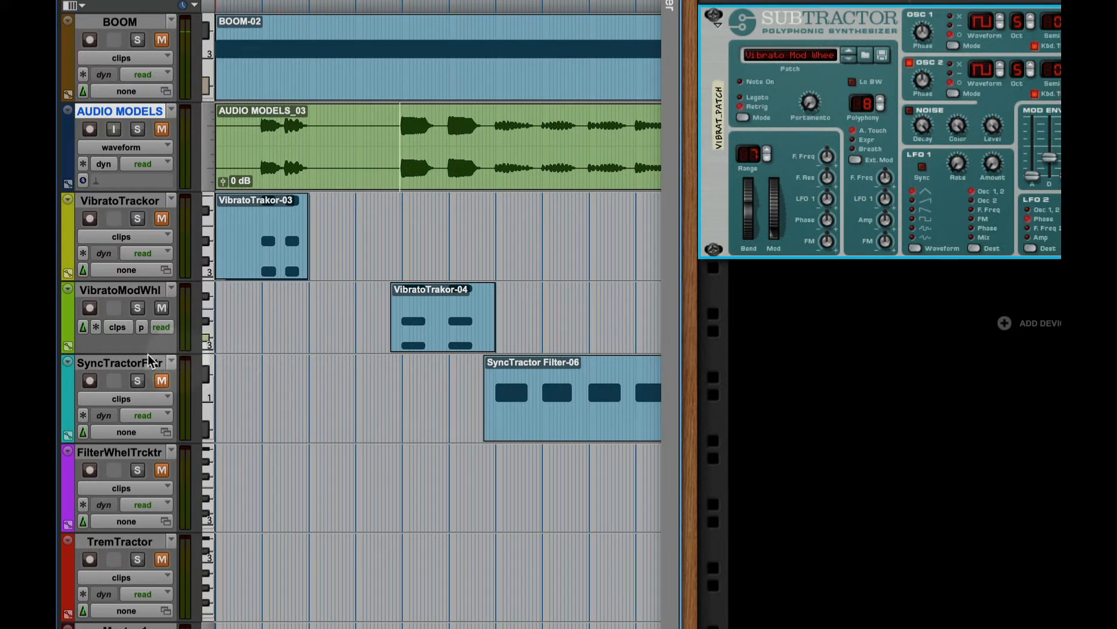
- Switch the VibratoModWhl track view to the mod wheel (1) controller, inspect its data and return to clips view
{"action": "left_click", "coordinate": [116, 327]}
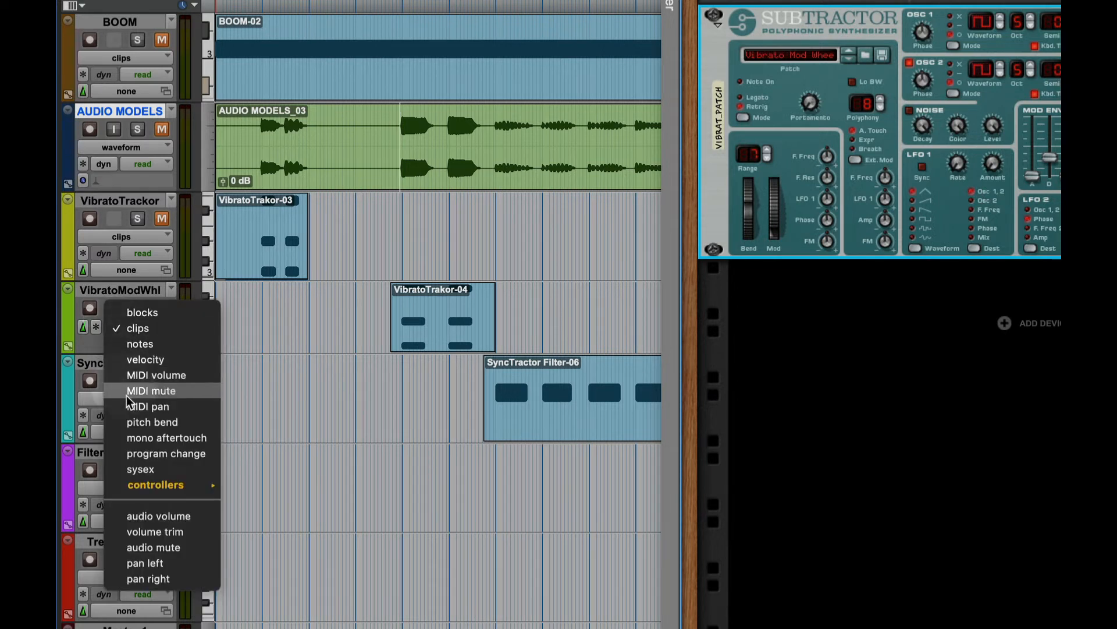
{"action": "mouse_move", "coordinate": [206, 485]}
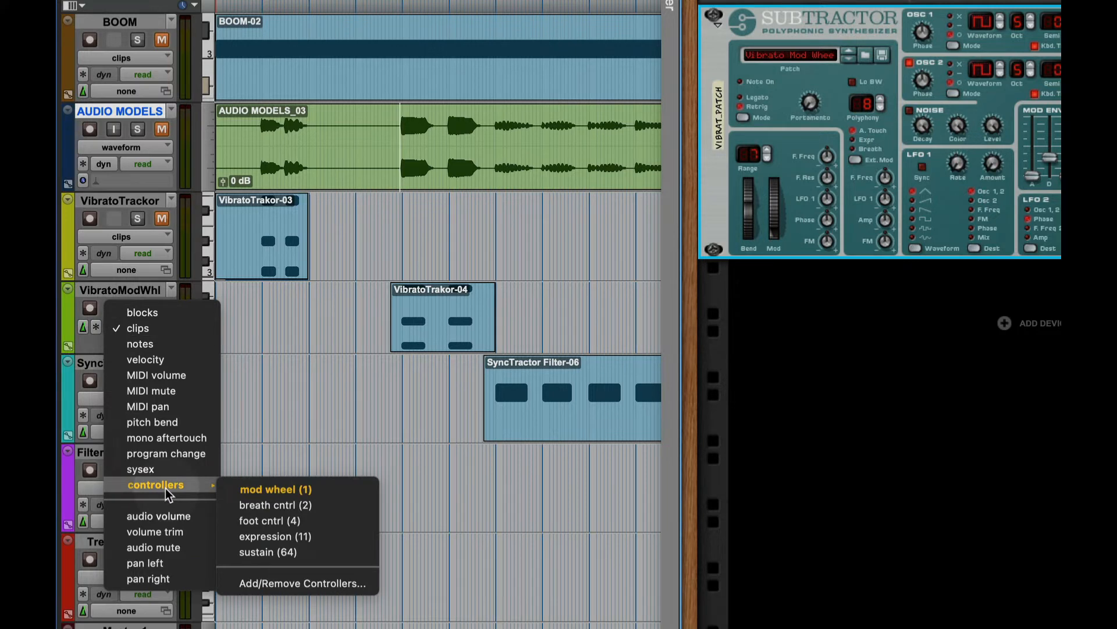
{"action": "left_click", "coordinate": [290, 492]}
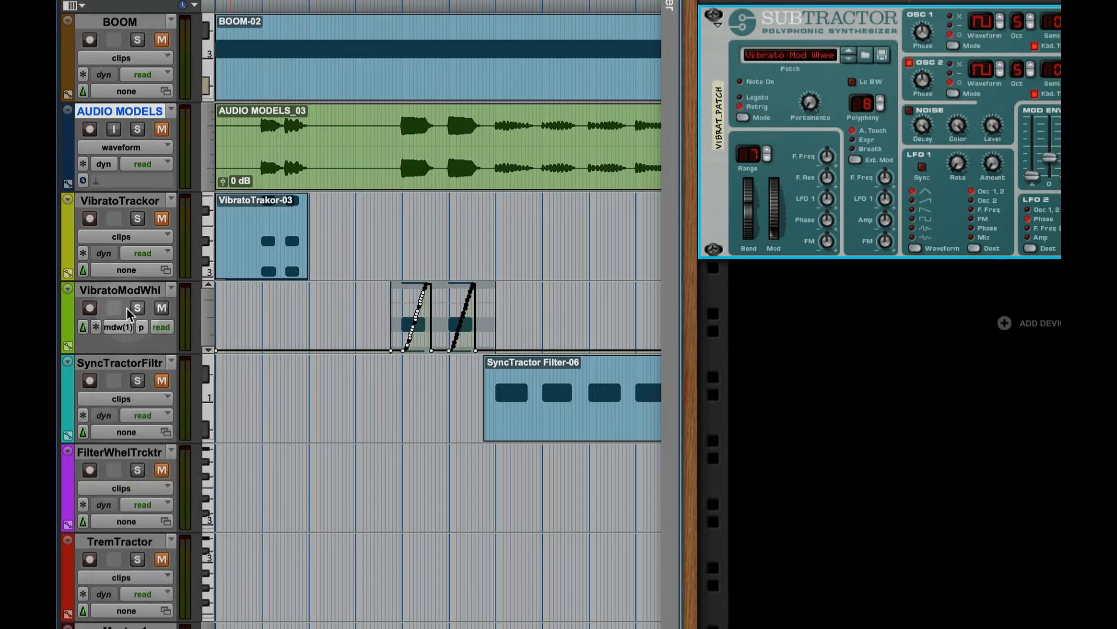
{"action": "left_click", "coordinate": [117, 327]}
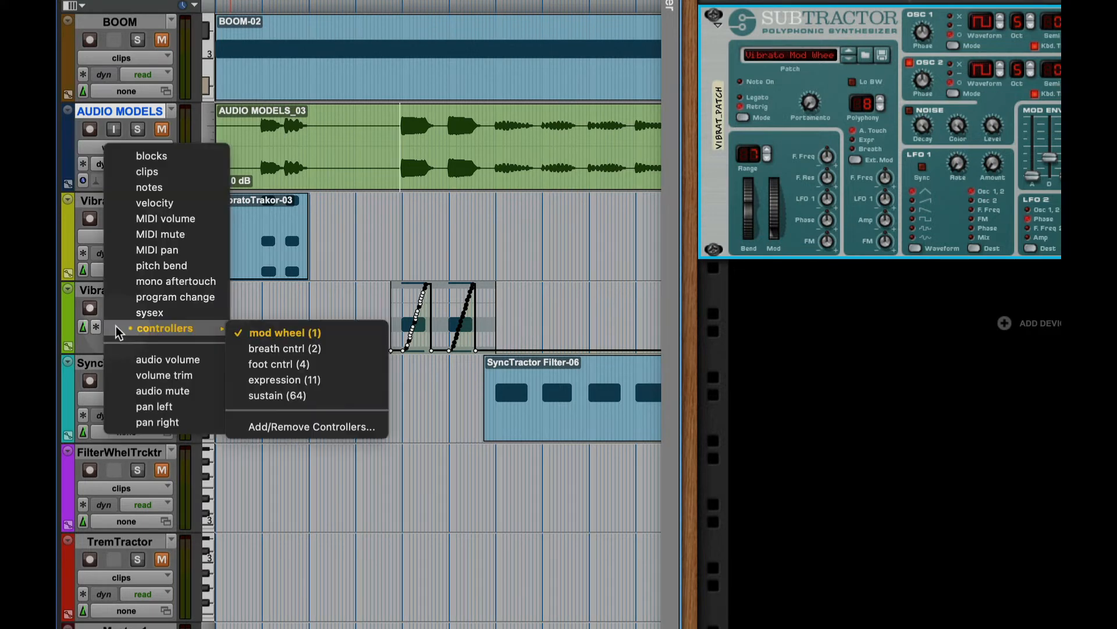
{"action": "left_click", "coordinate": [147, 173]}
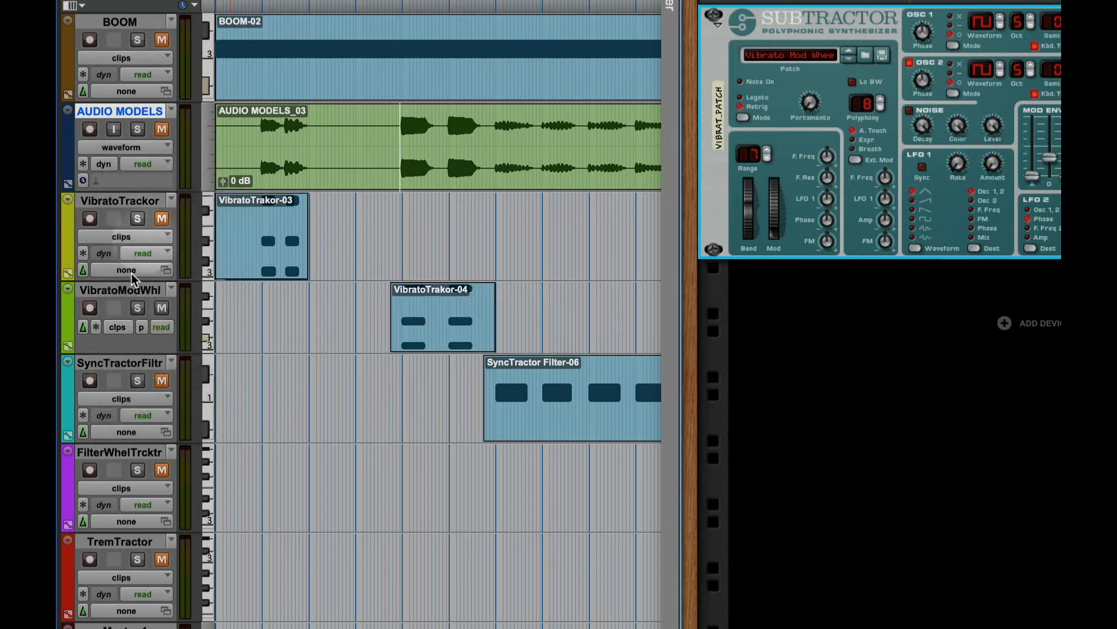
- Display the mod wheel (1) controller data on the VibratoModWhl track and play the VibratoTrakor-04 clip
{"action": "left_click", "coordinate": [120, 327]}
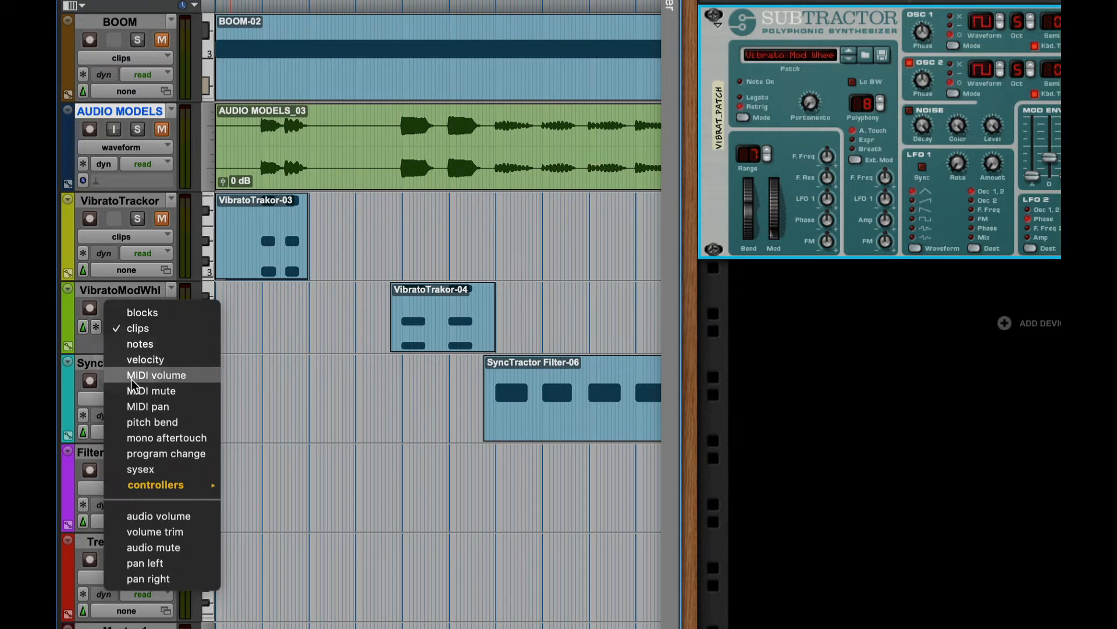
{"action": "mouse_move", "coordinate": [163, 492]}
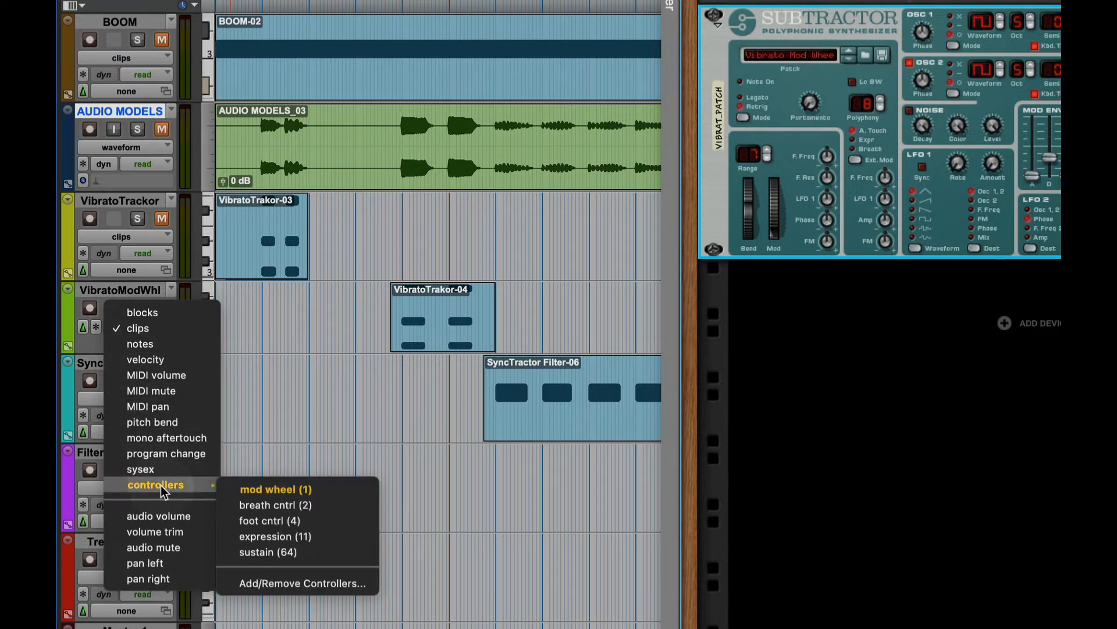
{"action": "left_click", "coordinate": [335, 494]}
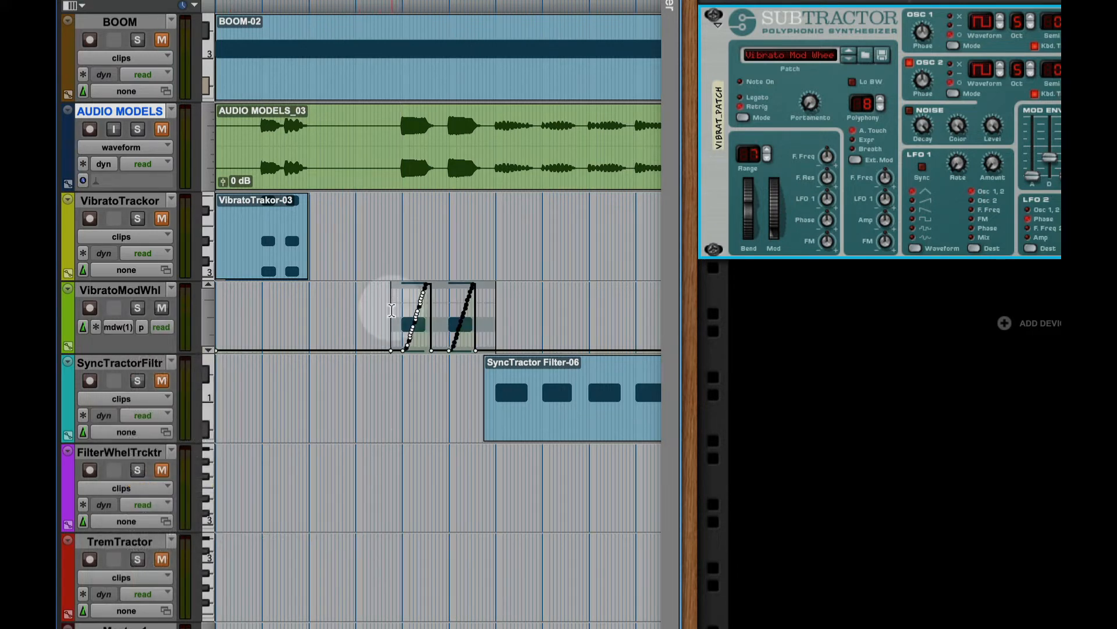
{"action": "left_click", "coordinate": [307, 336]}
{"action": "key", "text": "space"}
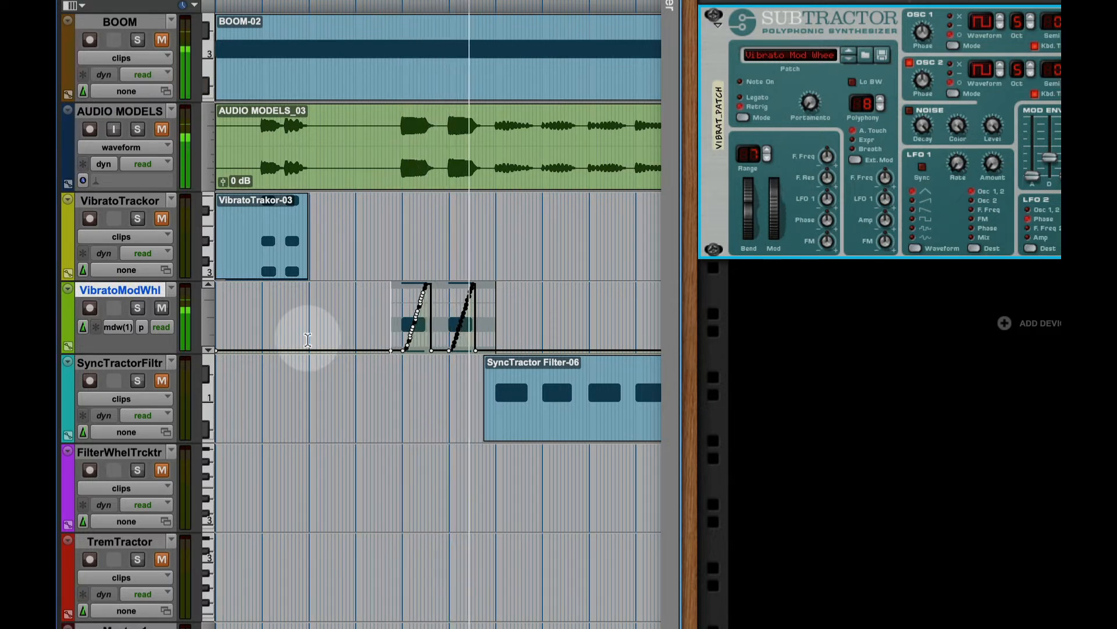
{"action": "key", "text": "space"}
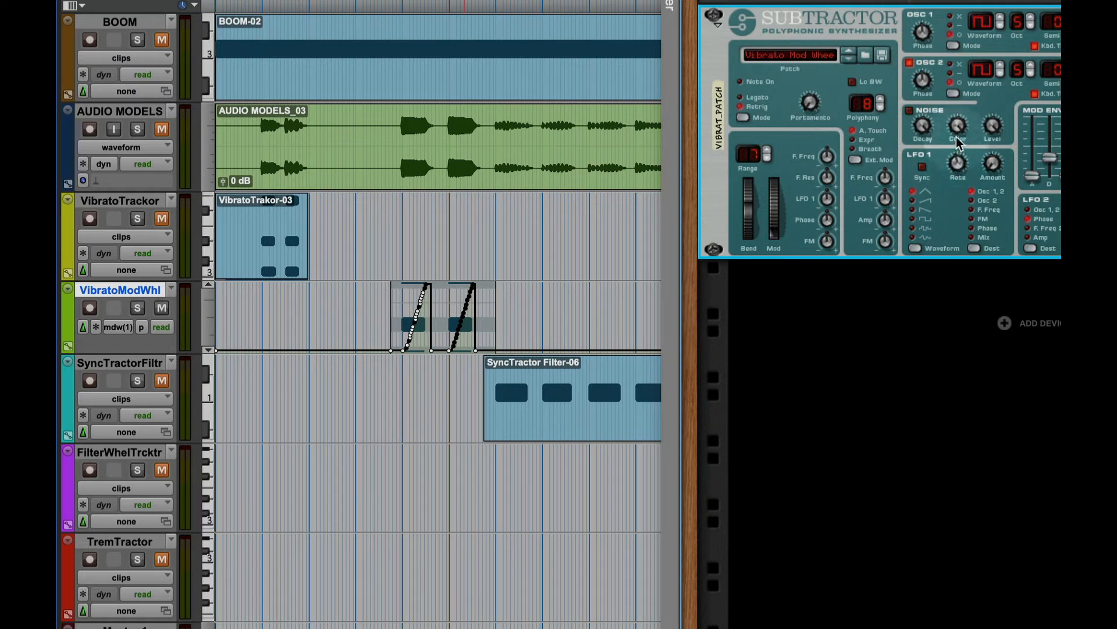
- Audition the VibratoModWhl clip while examining Subtractor's LFO 1 Rate, LFO 1 Amount and Mod wheel controls
{"action": "mouse_move", "coordinate": [959, 163]}
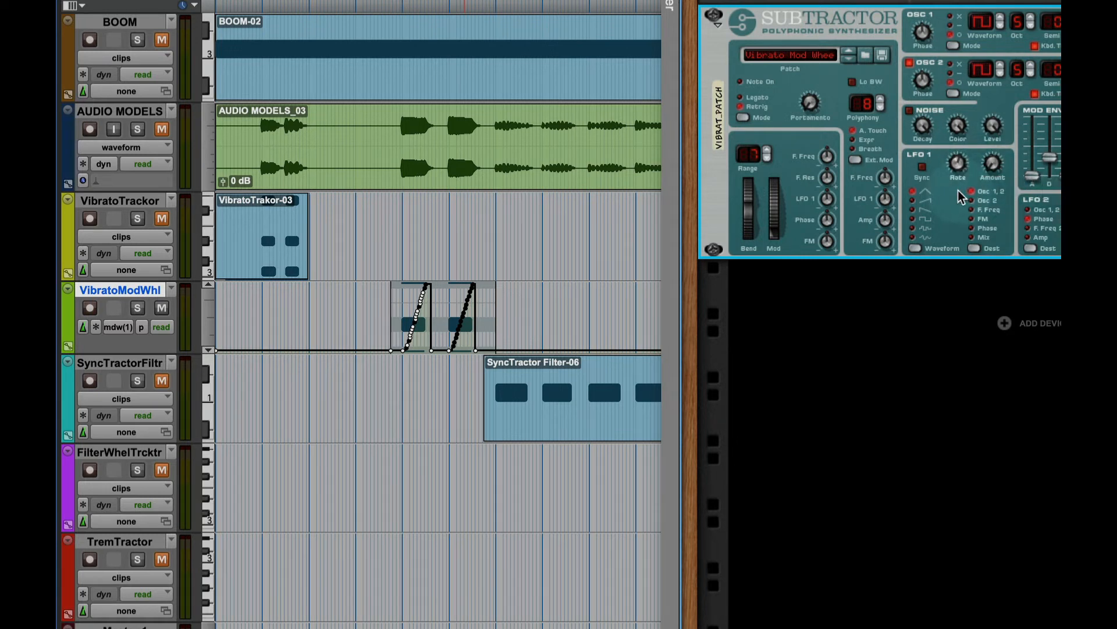
{"action": "key", "text": "space"}
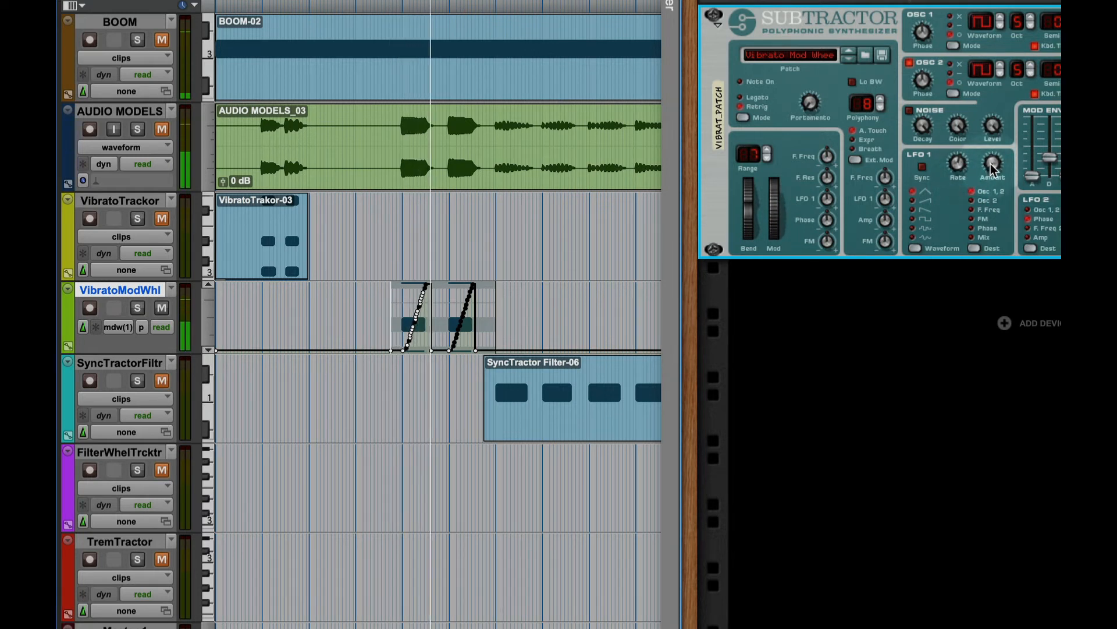
{"action": "mouse_move", "coordinate": [992, 173]}
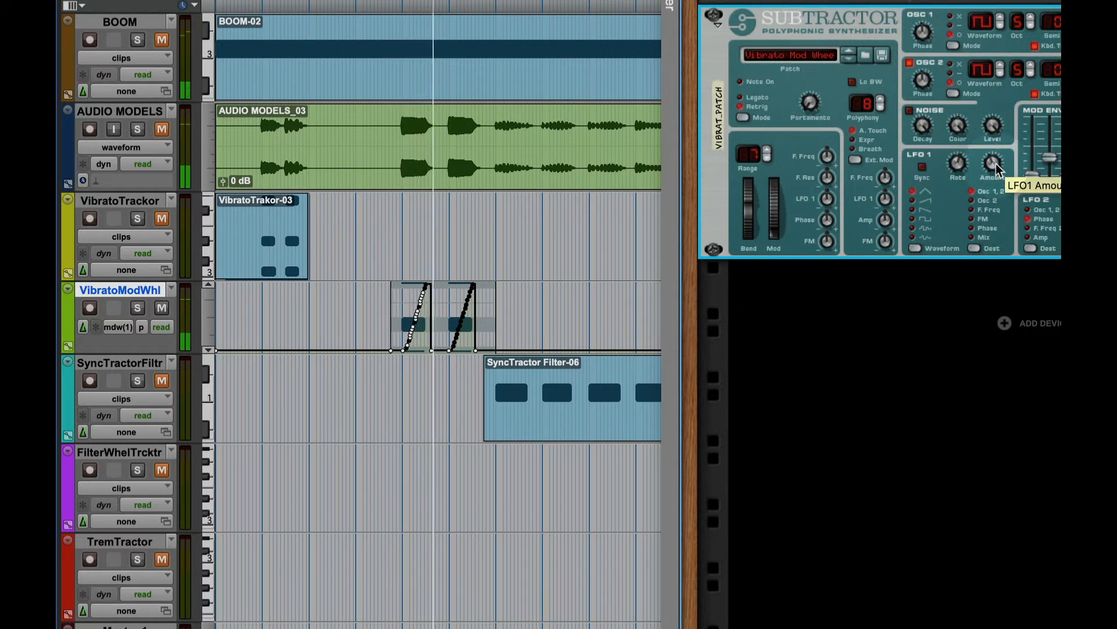
{"action": "key", "text": "space"}
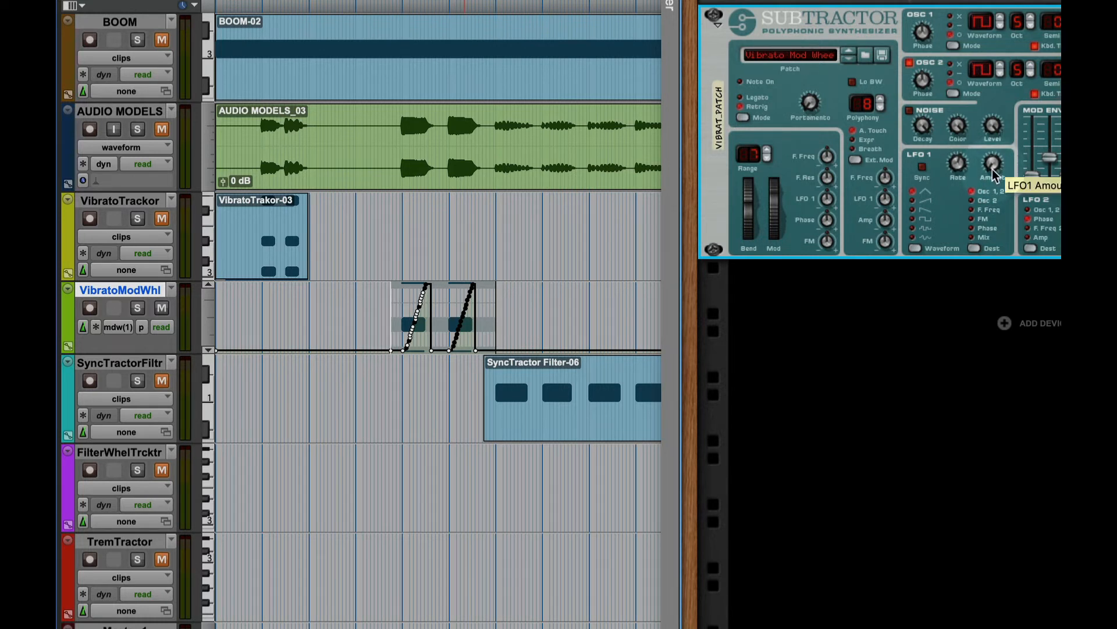
{"action": "key", "text": "space"}
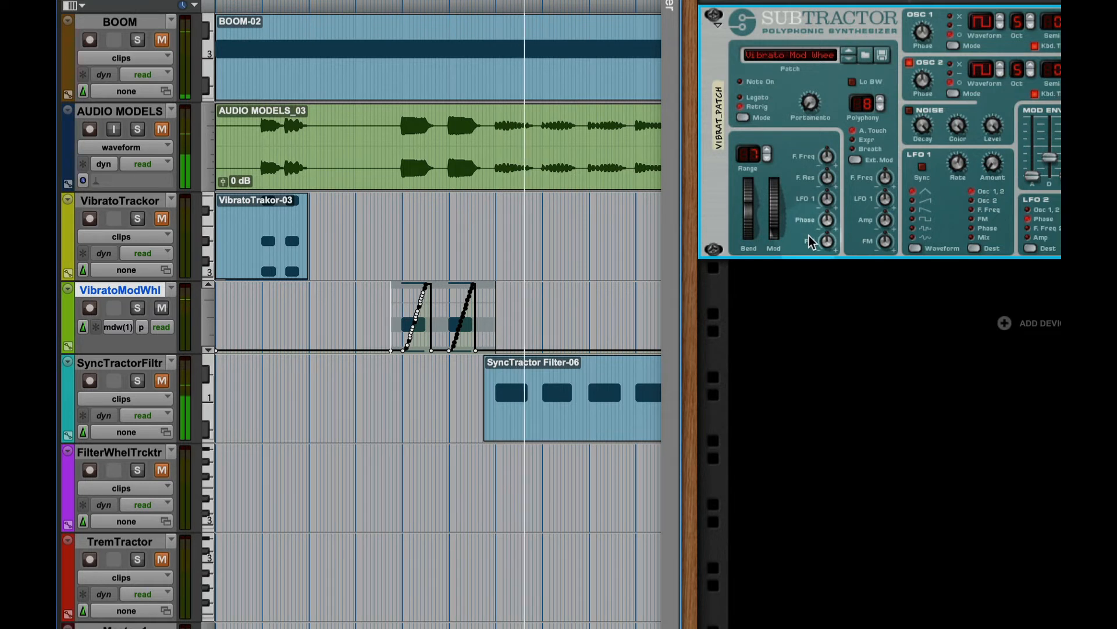
{"action": "key", "text": "space"}
{"action": "key", "text": "space"}
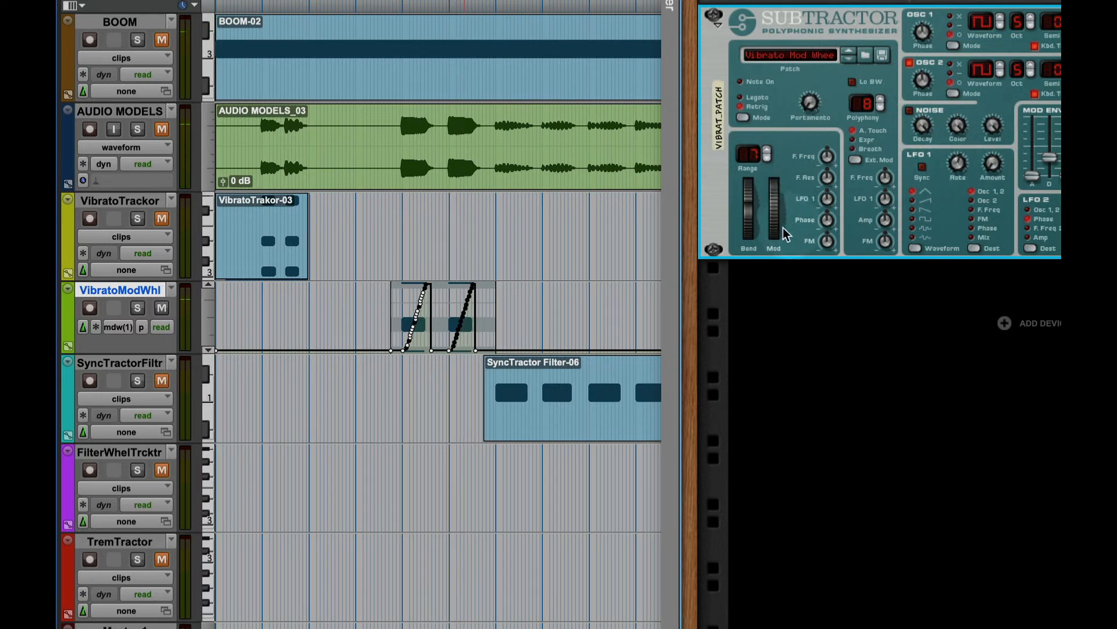
{"action": "mouse_move", "coordinate": [781, 220]}
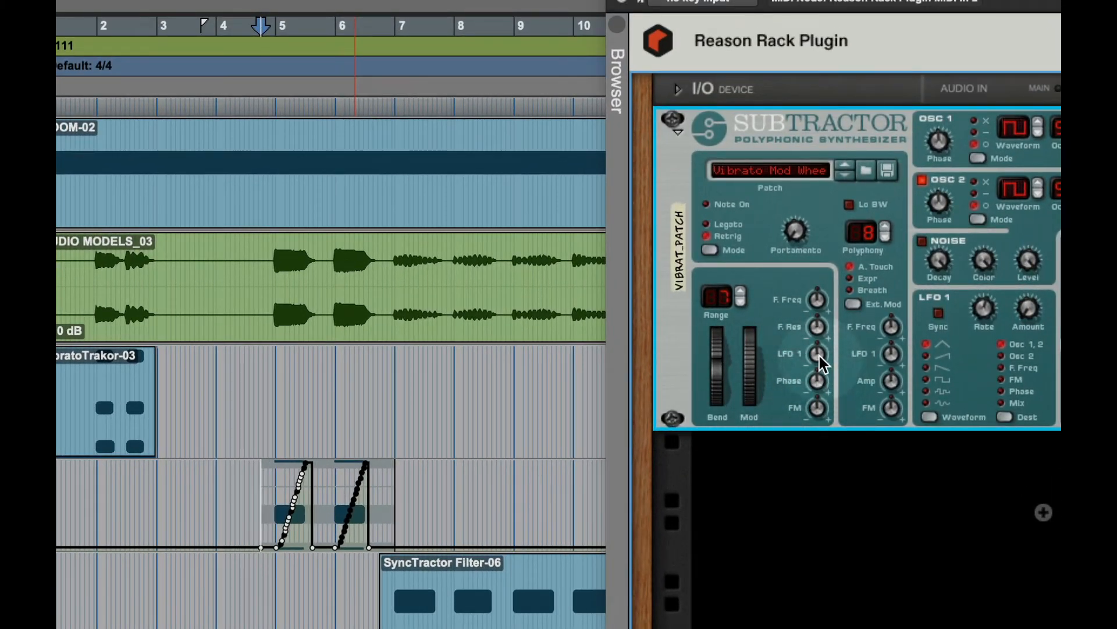
- Set Subtractor's LFO 1 Mod Wheel Amount to 25 and record-enable the VibratoModWhl track
{"action": "mouse_move", "coordinate": [820, 356]}
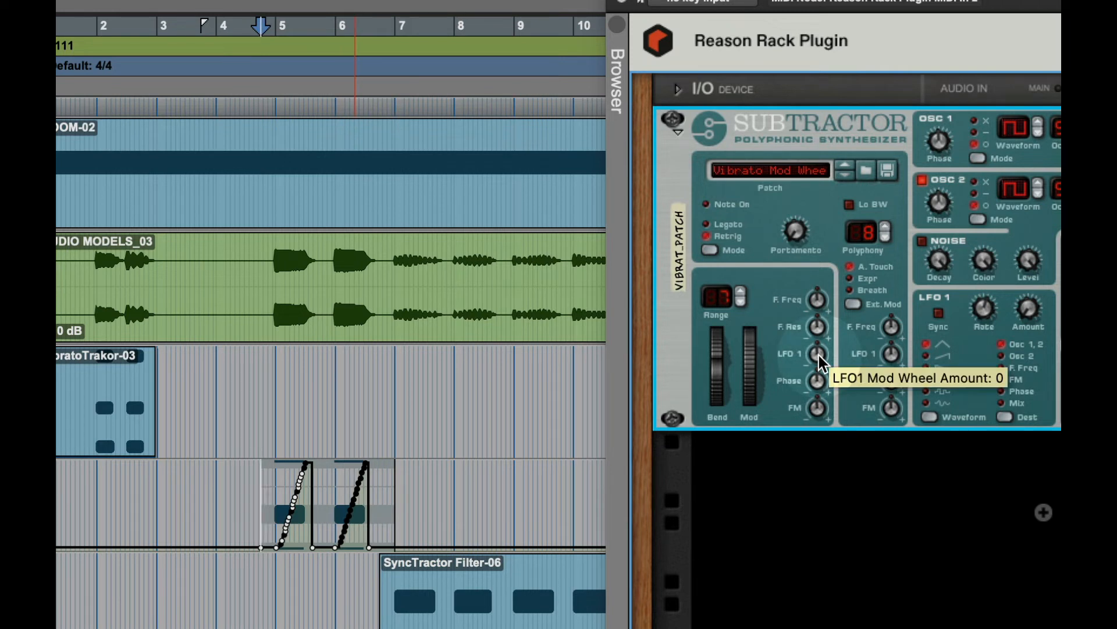
{"action": "mouse_move", "coordinate": [753, 396]}
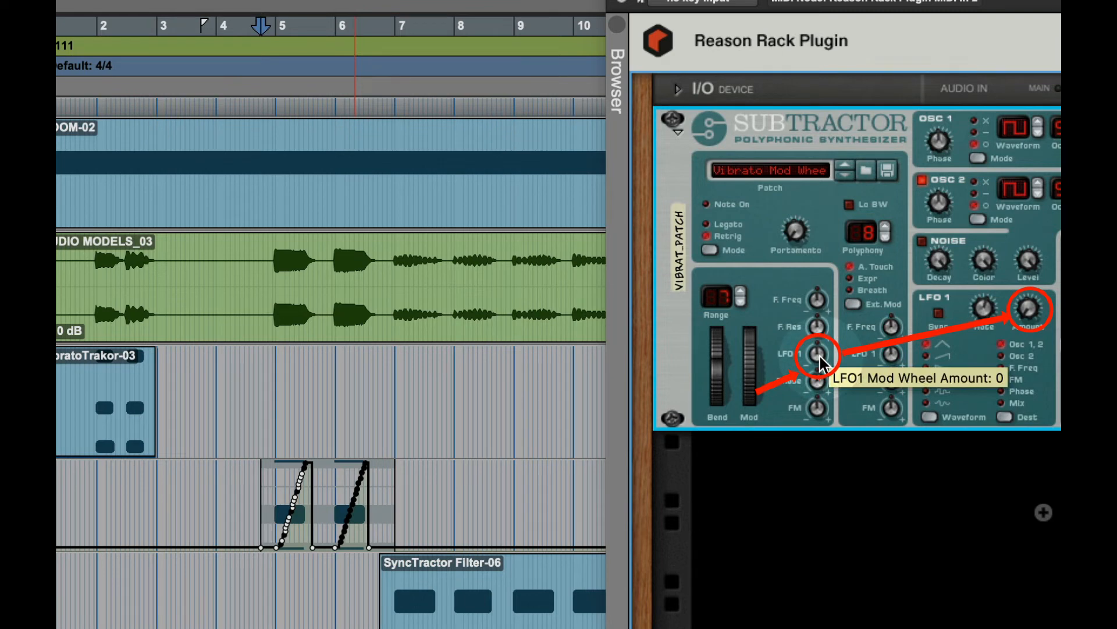
{"action": "left_click_drag", "start_coordinate": [820, 356], "coordinate": [827, 335]}
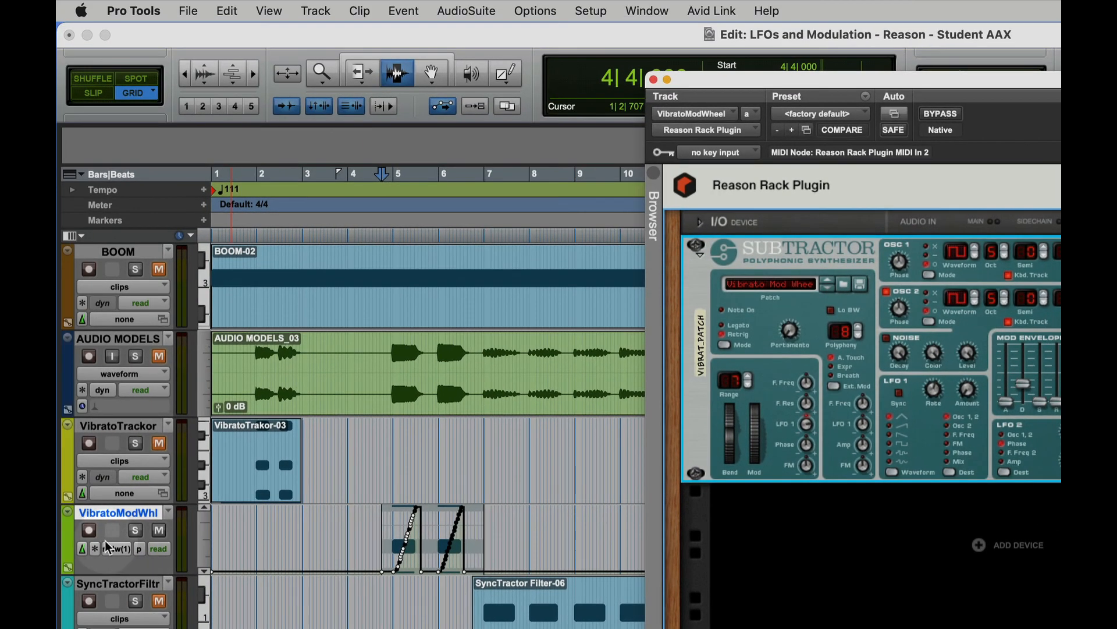
{"action": "left_click", "coordinate": [92, 531]}
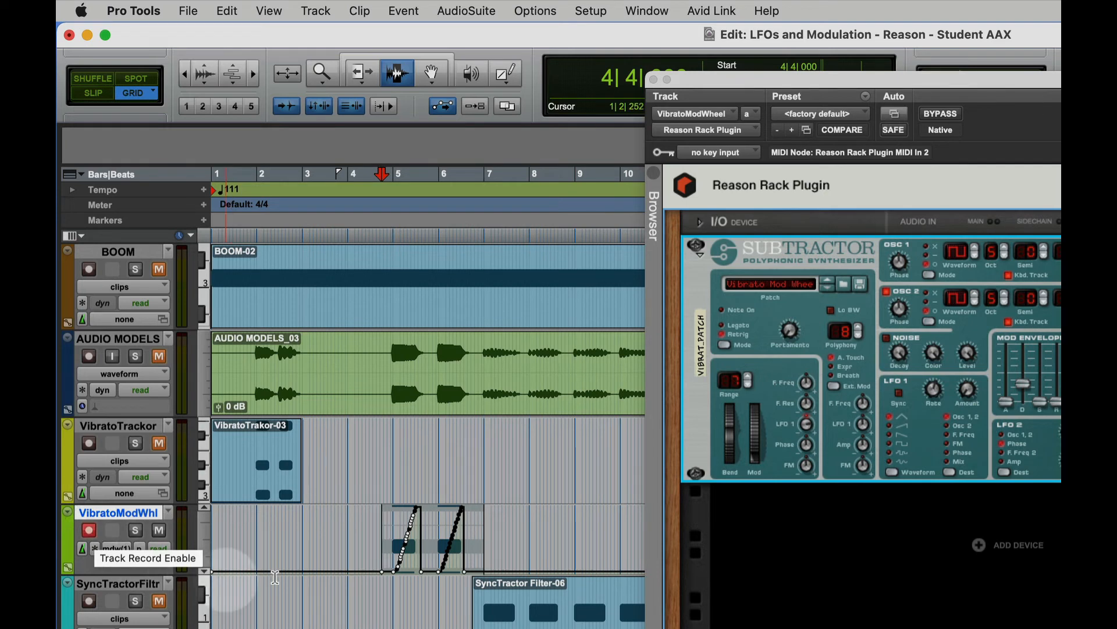
{"action": "left_click", "coordinate": [809, 430]}
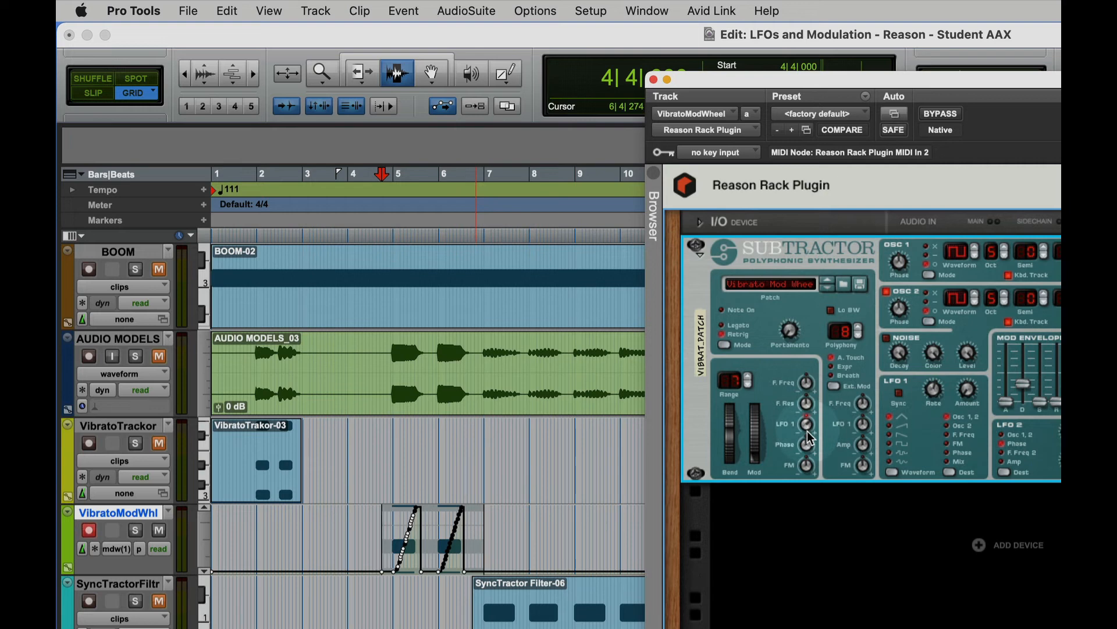
{"action": "left_click_drag", "start_coordinate": [808, 425], "coordinate": [807, 422]}
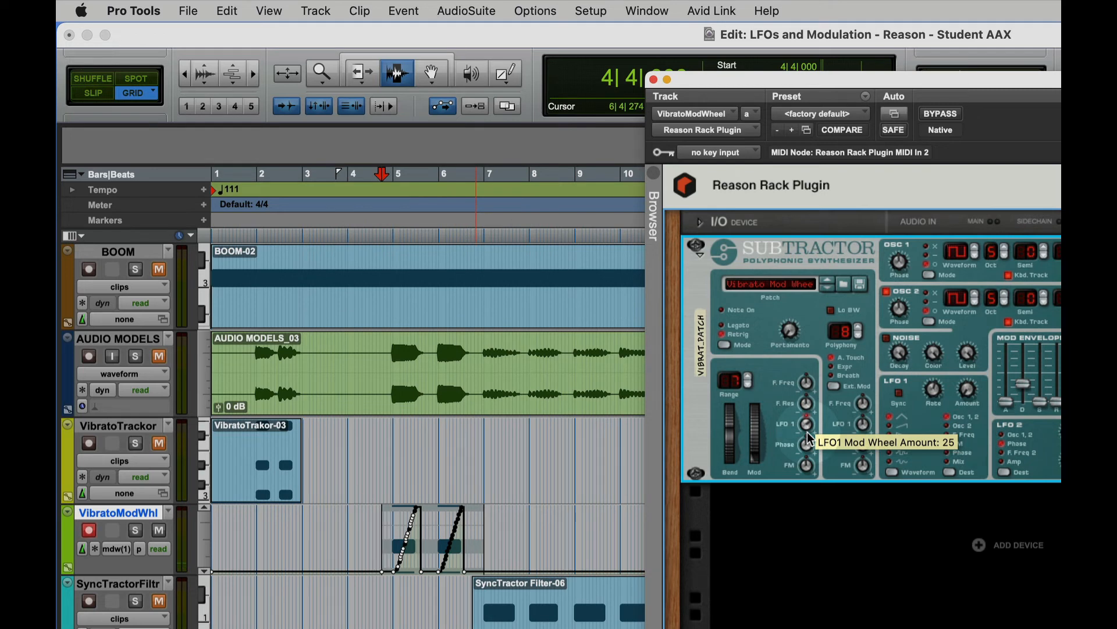
- Check the LFO 1 Amount and play the VibratoModWhl clip while watching the Mod wheel respond to its data
{"action": "mouse_move", "coordinate": [967, 401]}
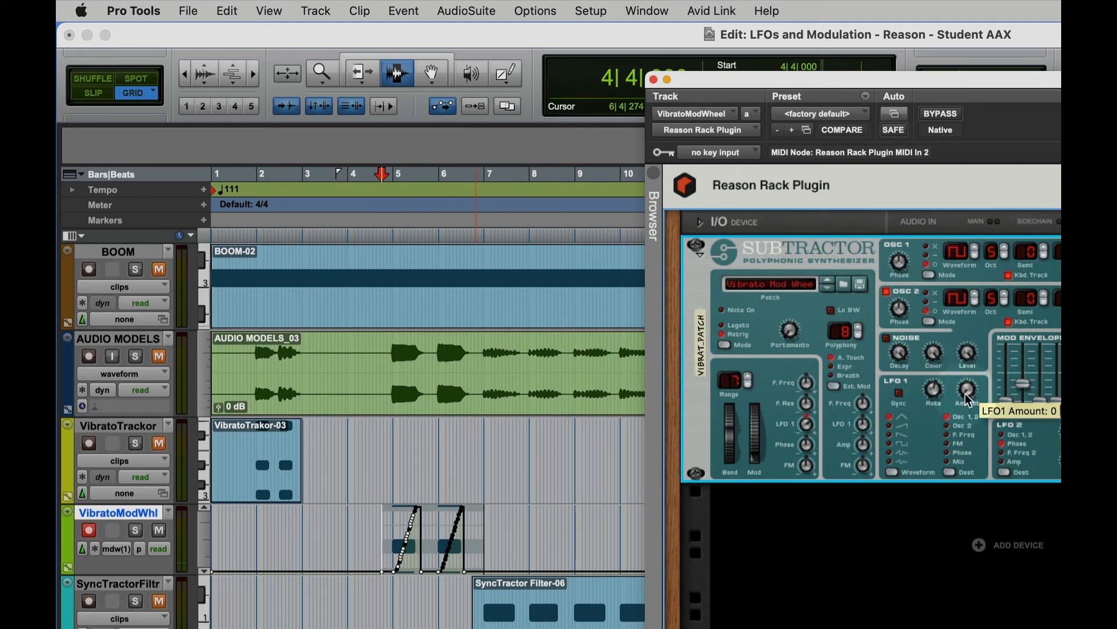
{"action": "left_click_drag", "start_coordinate": [966, 390], "coordinate": [968, 385]}
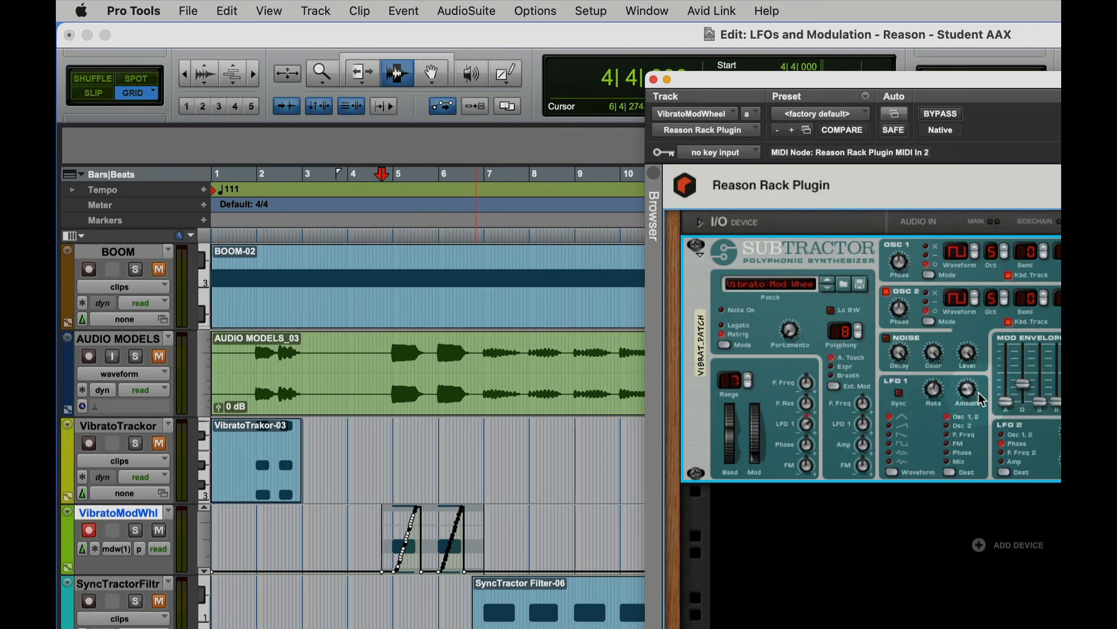
{"action": "key", "text": "space"}
{"action": "key", "text": "space"}
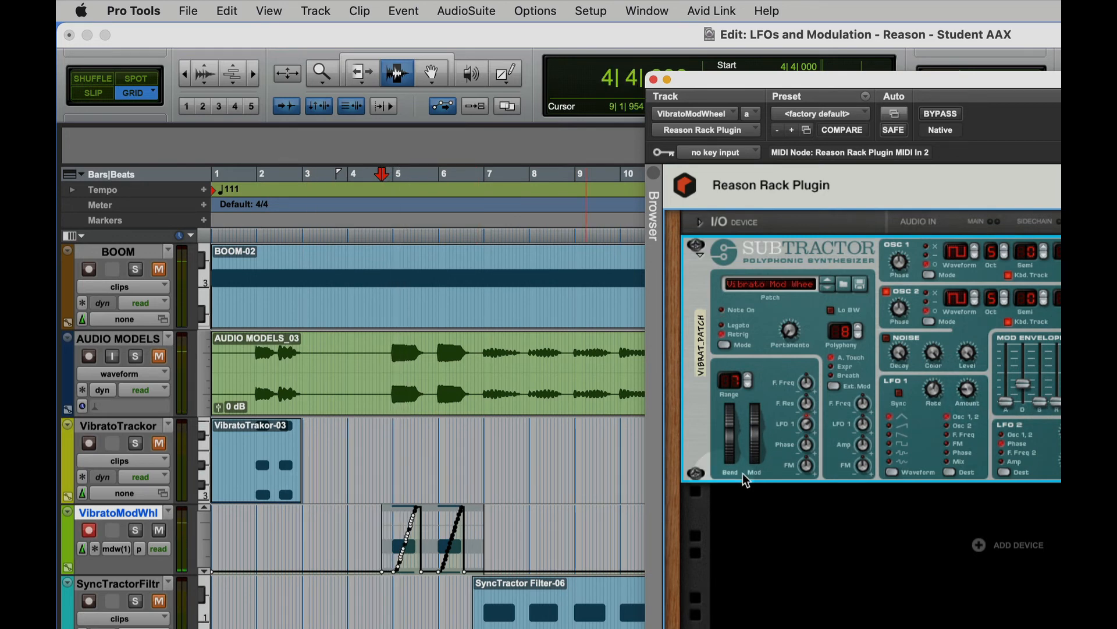
{"action": "key", "text": "space"}
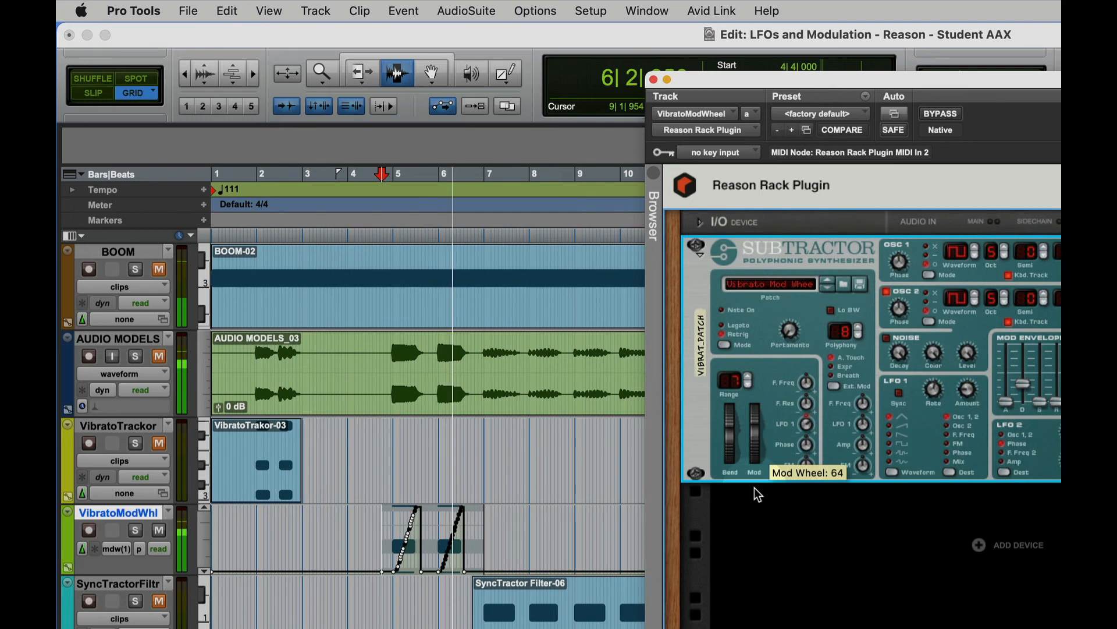
{"action": "key", "text": "space"}
- Set the LFO 1 Mod Wheel Amount to 0 and audition the VibratoModWhl clip while watching the Mod wheel
{"action": "mouse_move", "coordinate": [808, 445]}
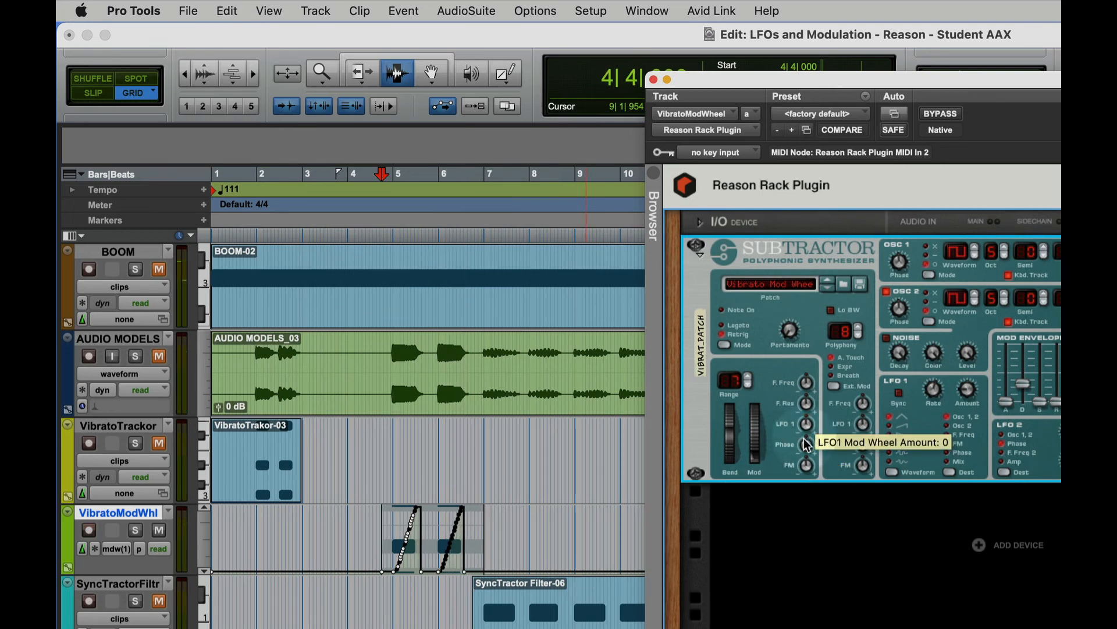
{"action": "key", "text": "space"}
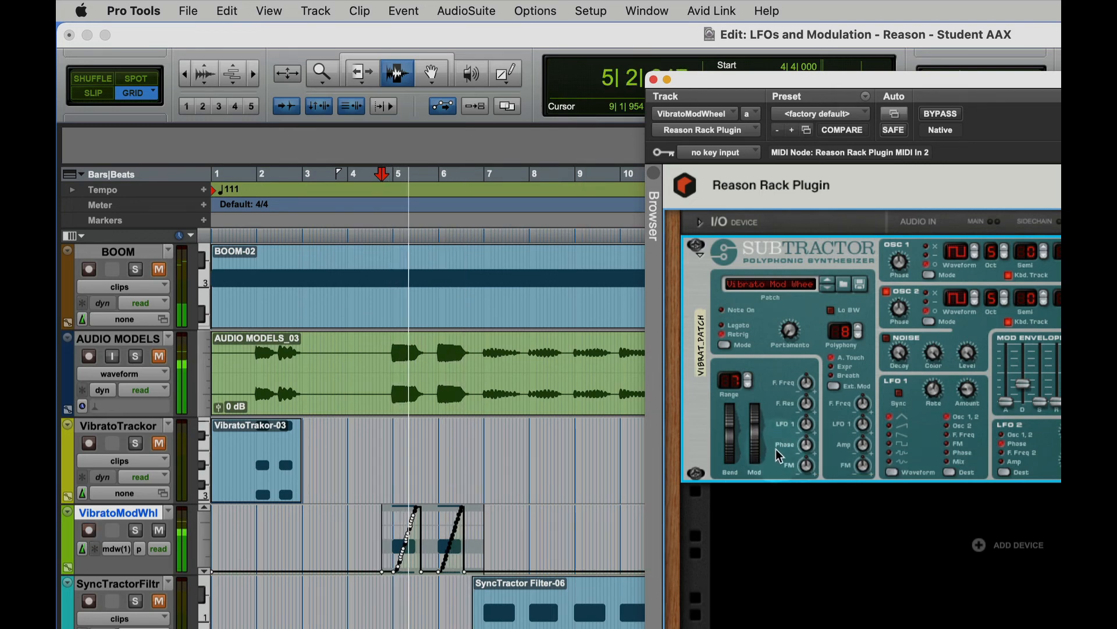
{"action": "mouse_move", "coordinate": [756, 454]}
{"action": "key", "text": "space"}
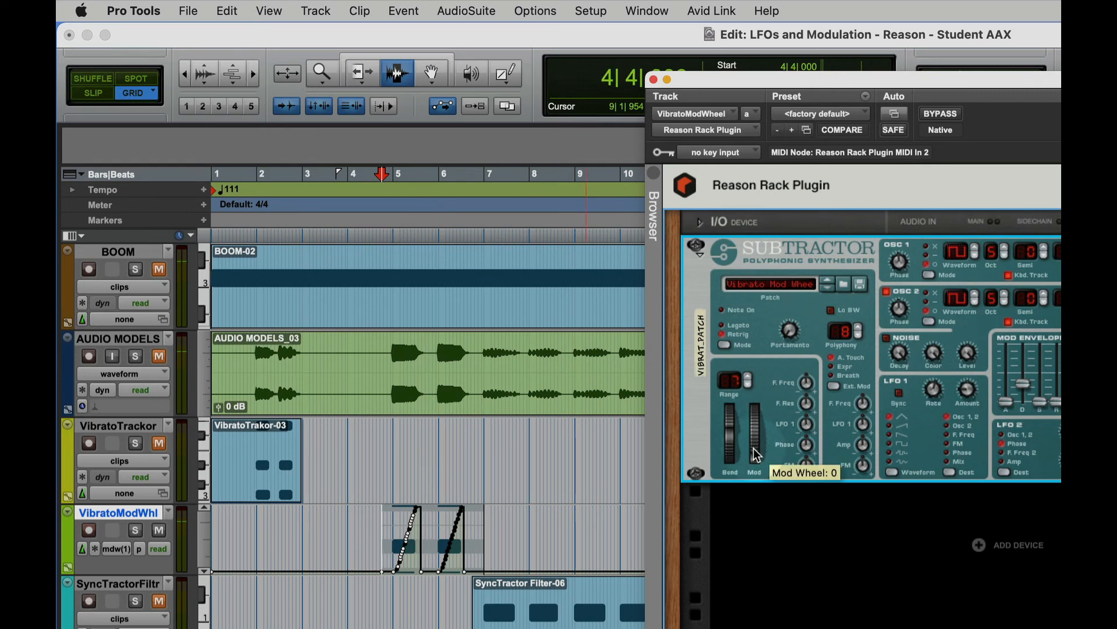
{"action": "key", "text": "space"}
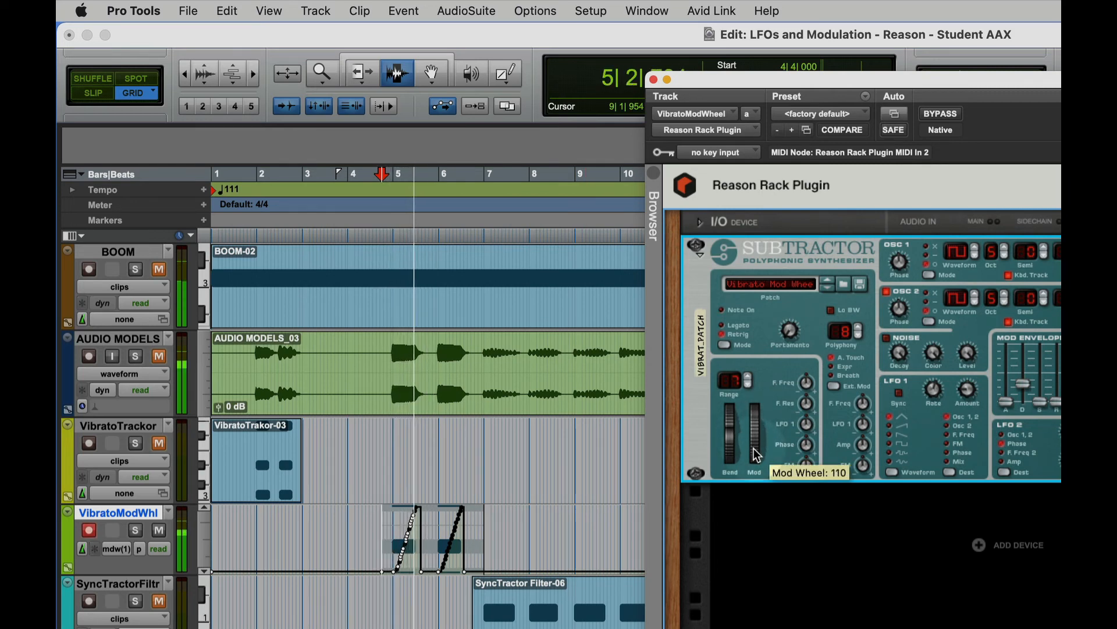
{"action": "key", "text": "space"}
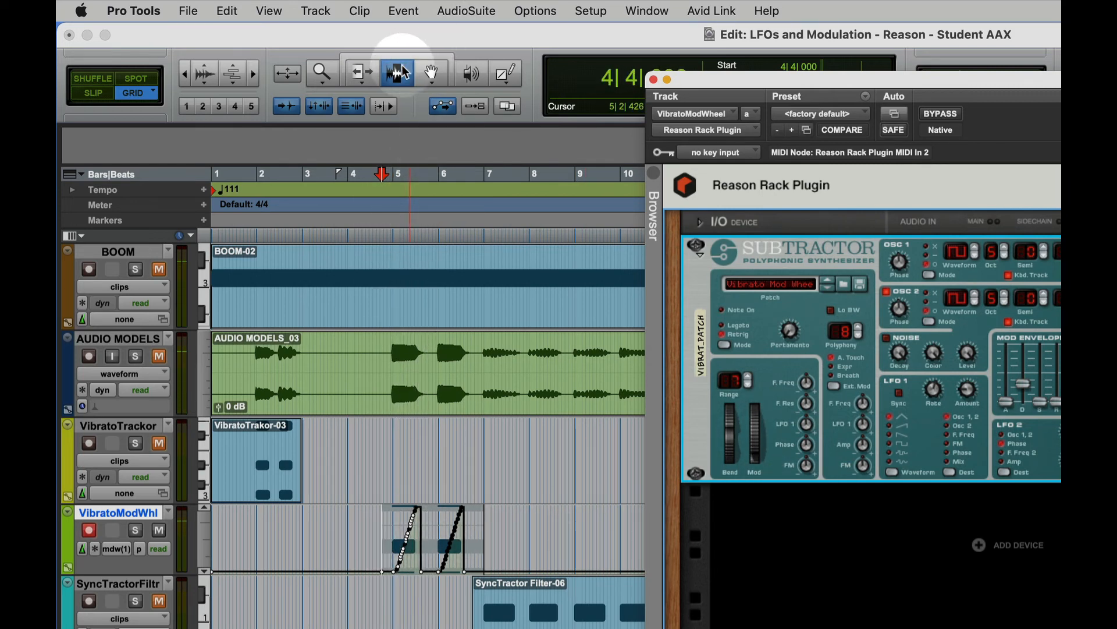
- Delete the mod wheel data across the VibratoModWhl clip at bars 5 and 6 and audition the clip without it
{"action": "left_click", "coordinate": [466, 621]}
{"action": "left_click_drag", "start_coordinate": [367, 538], "coordinate": [499, 552]}
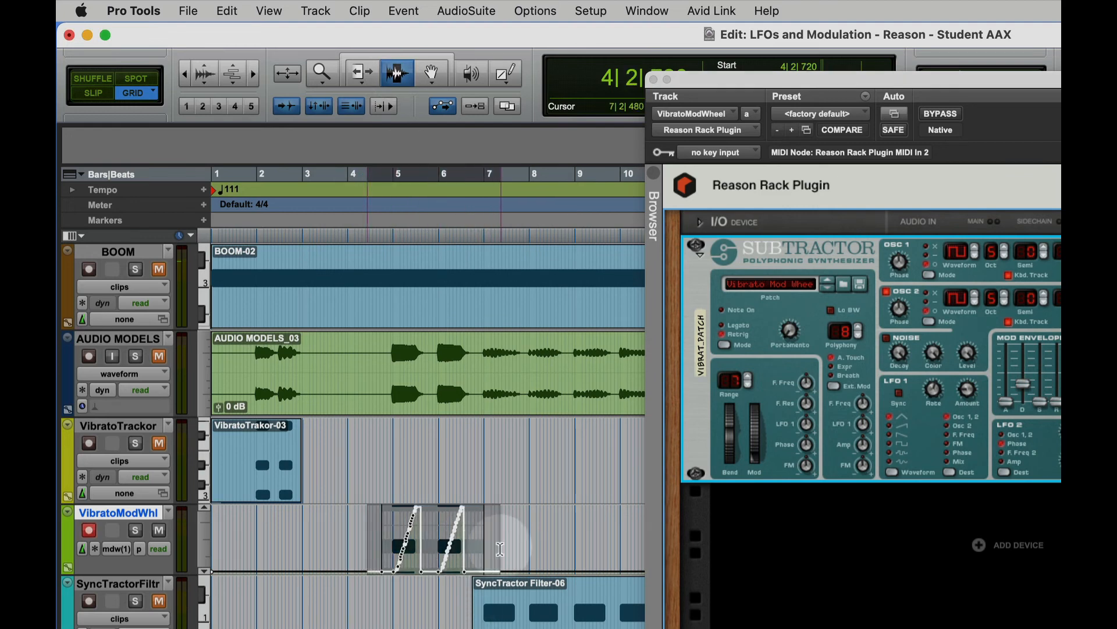
{"action": "key", "text": "Delete"}
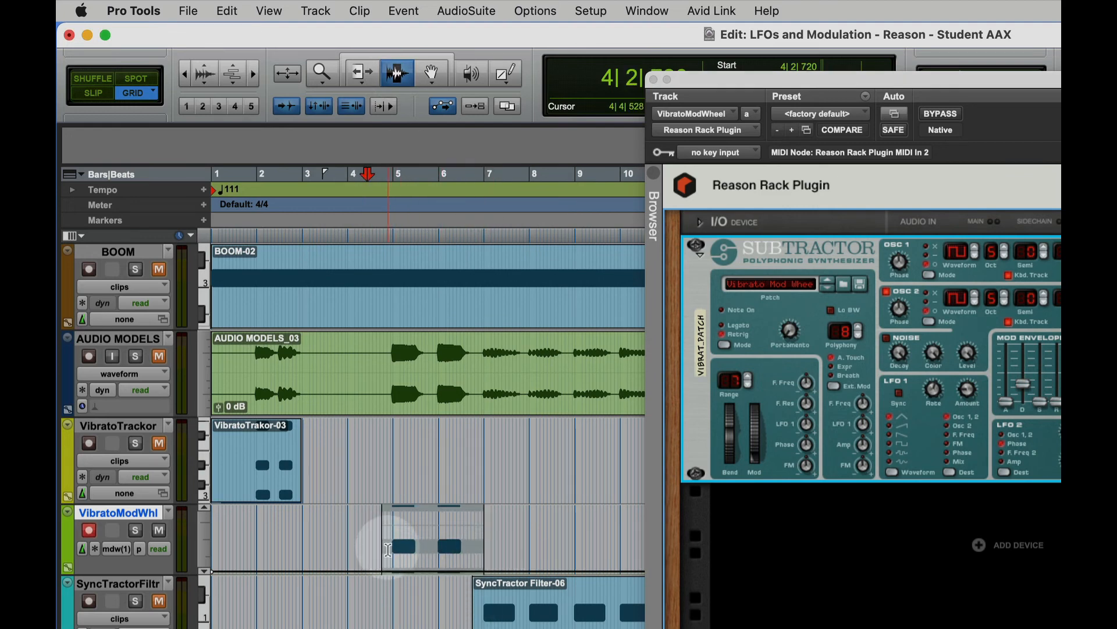
{"action": "left_click", "coordinate": [388, 549]}
{"action": "key", "text": "space"}
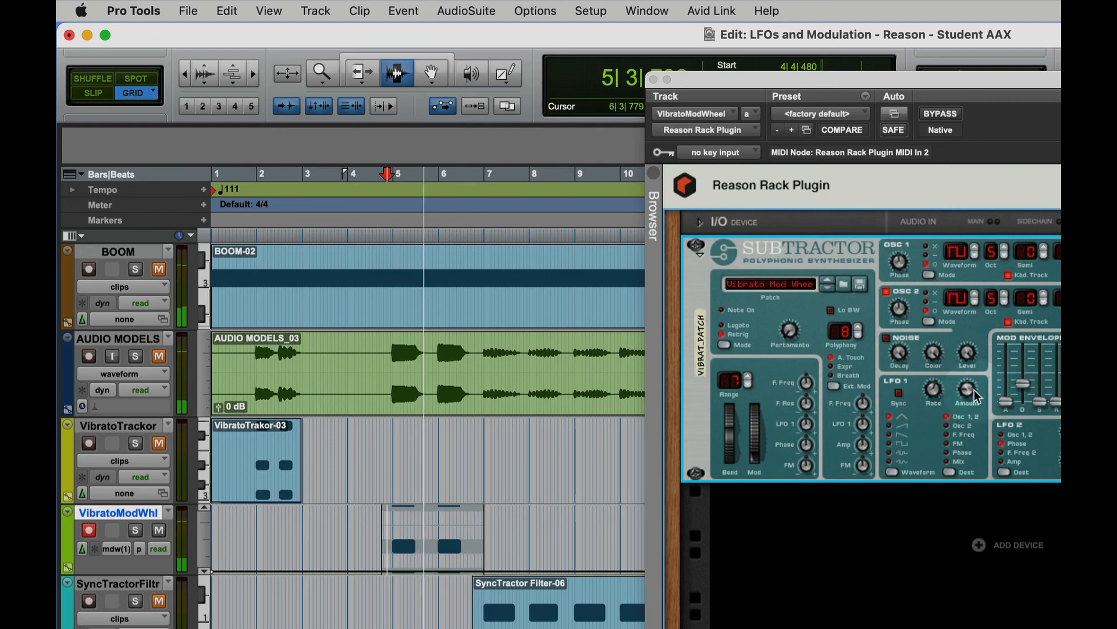
{"action": "key", "text": "space"}
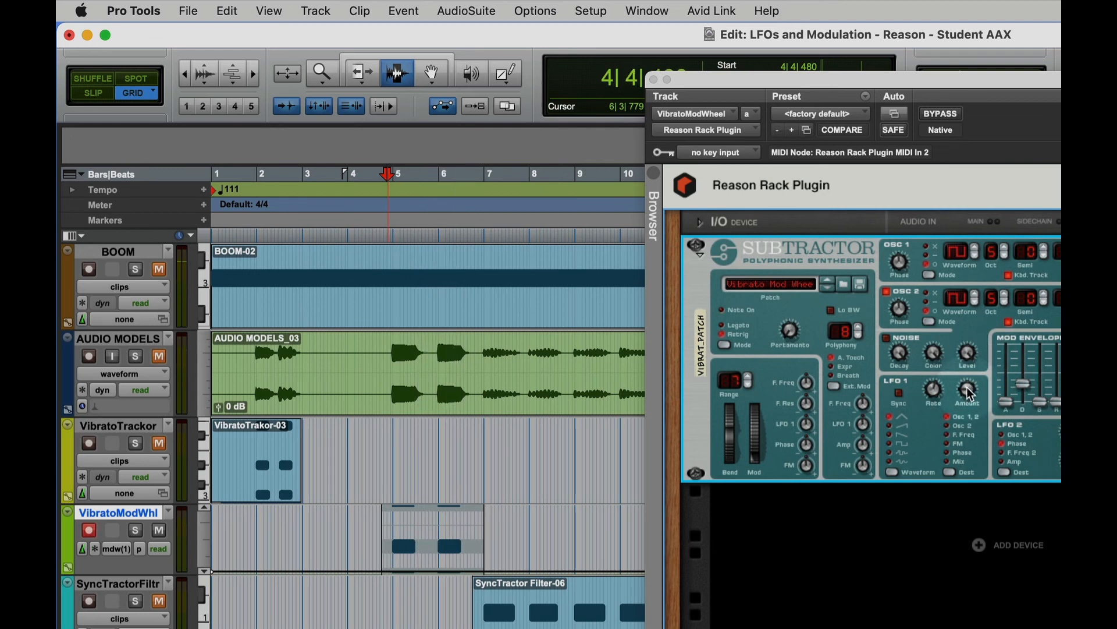
- Undo the mod wheel data deletion on the VibratoModWhl track and play the clip again
{"action": "left_click", "coordinate": [577, 515]}
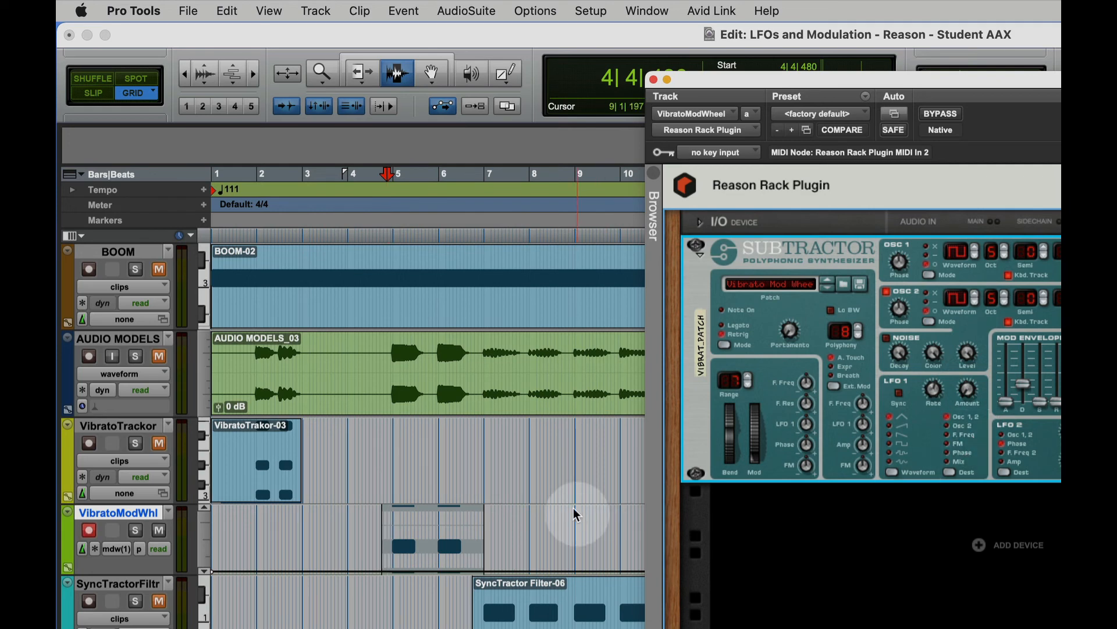
{"action": "key", "text": "super+z"}
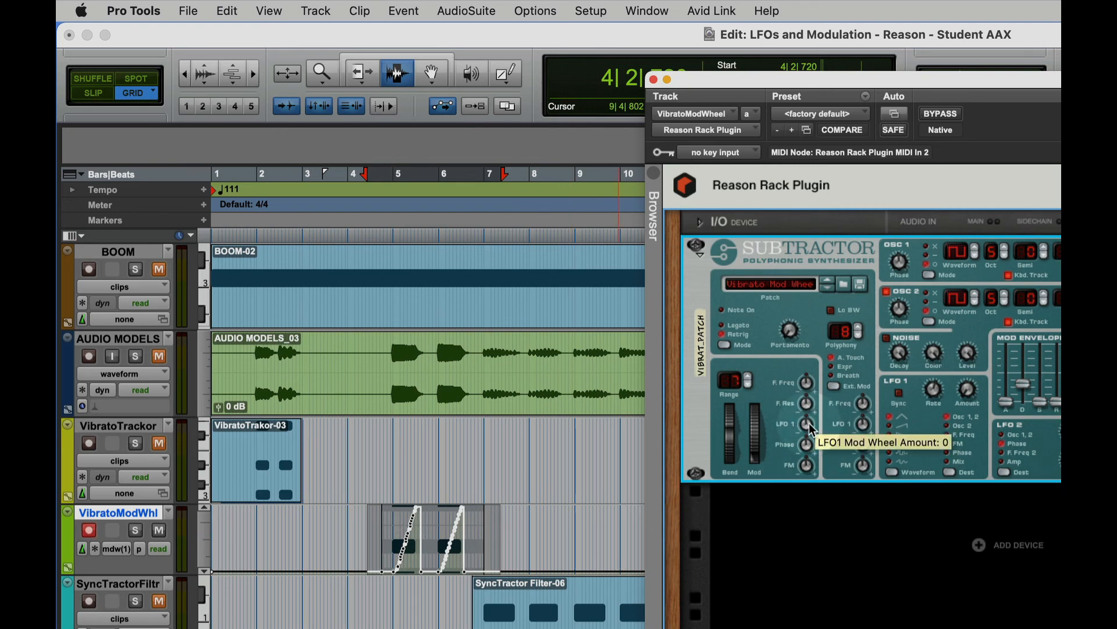
{"action": "key", "text": "space"}
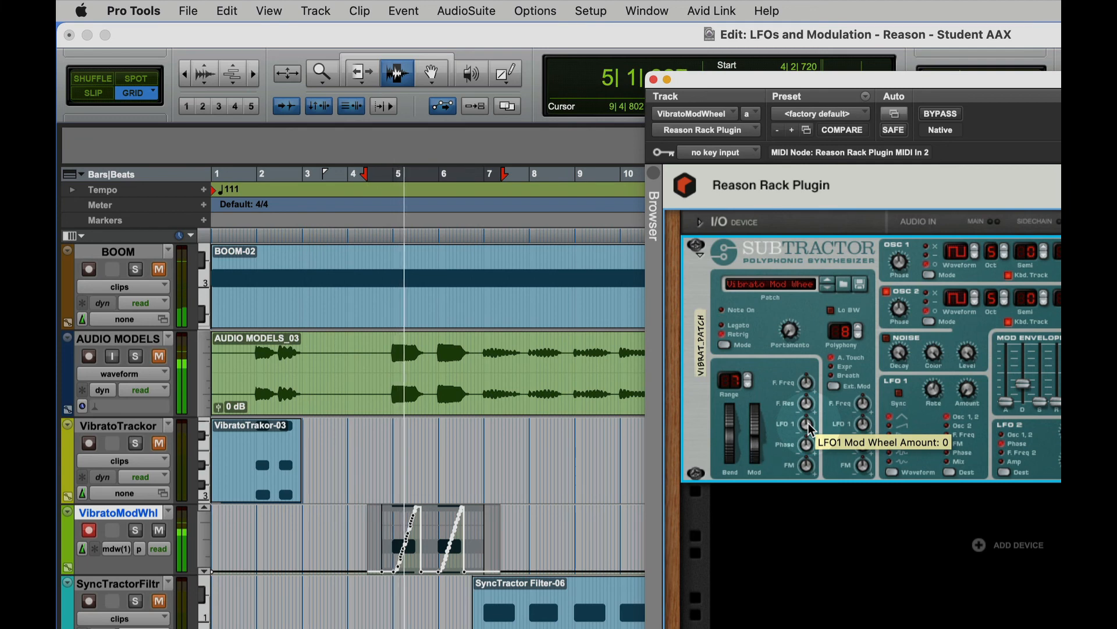
{"action": "key", "text": "space"}
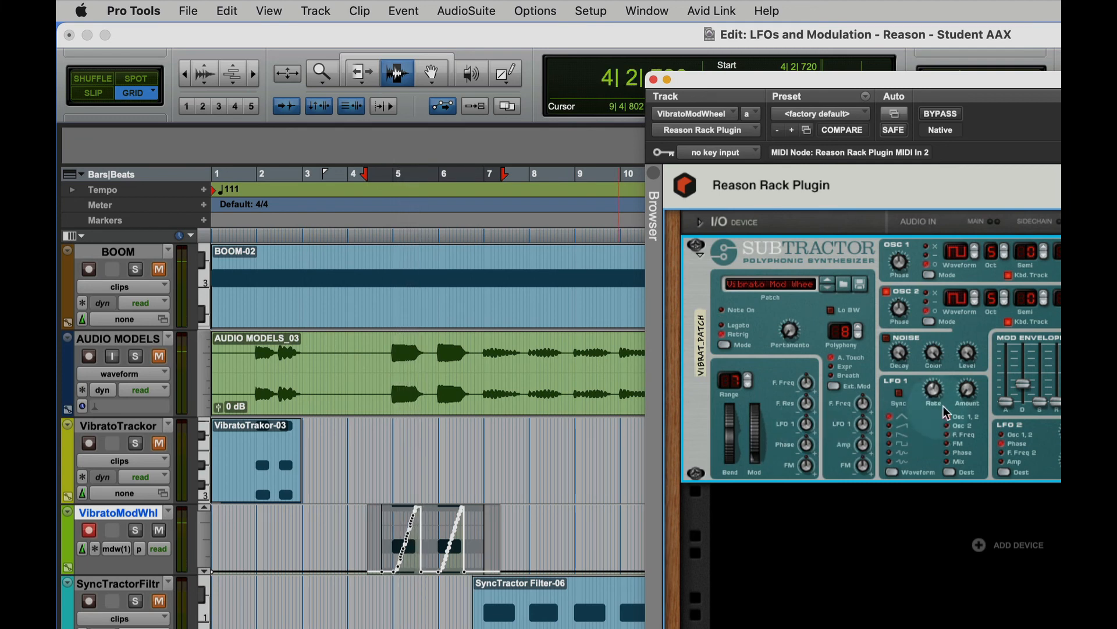
- Audition the clip with LFO 1 Mod Wheel Amounts of 24, 42 and 63, and return the amount to 0
{"action": "mouse_move", "coordinate": [969, 395]}
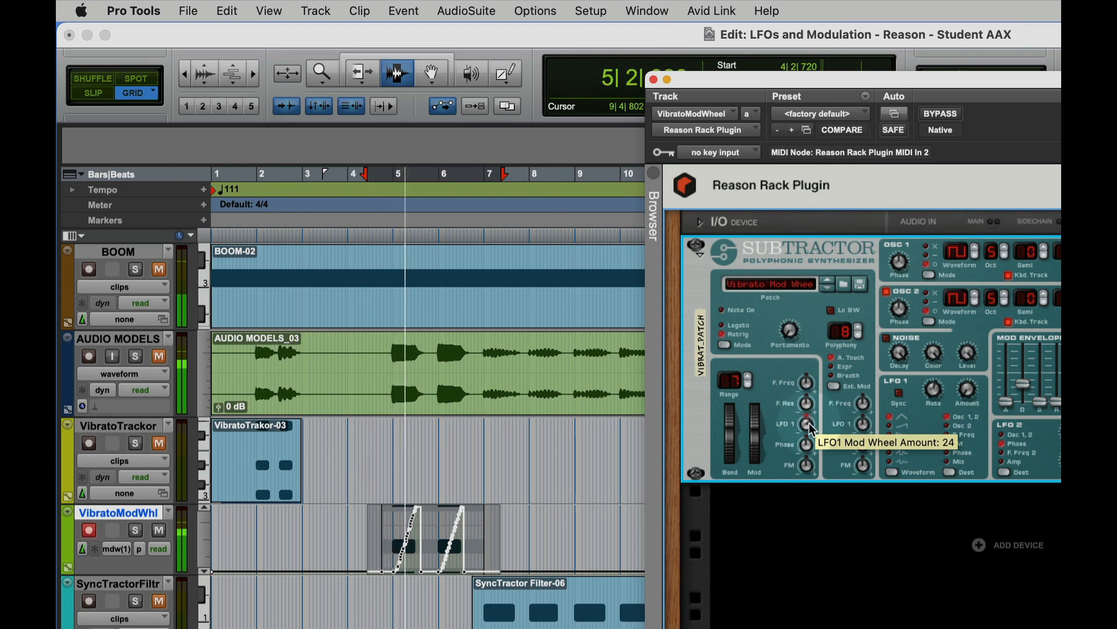
{"action": "key", "text": "space"}
{"action": "left_click_drag", "start_coordinate": [812, 431], "coordinate": [814, 420]}
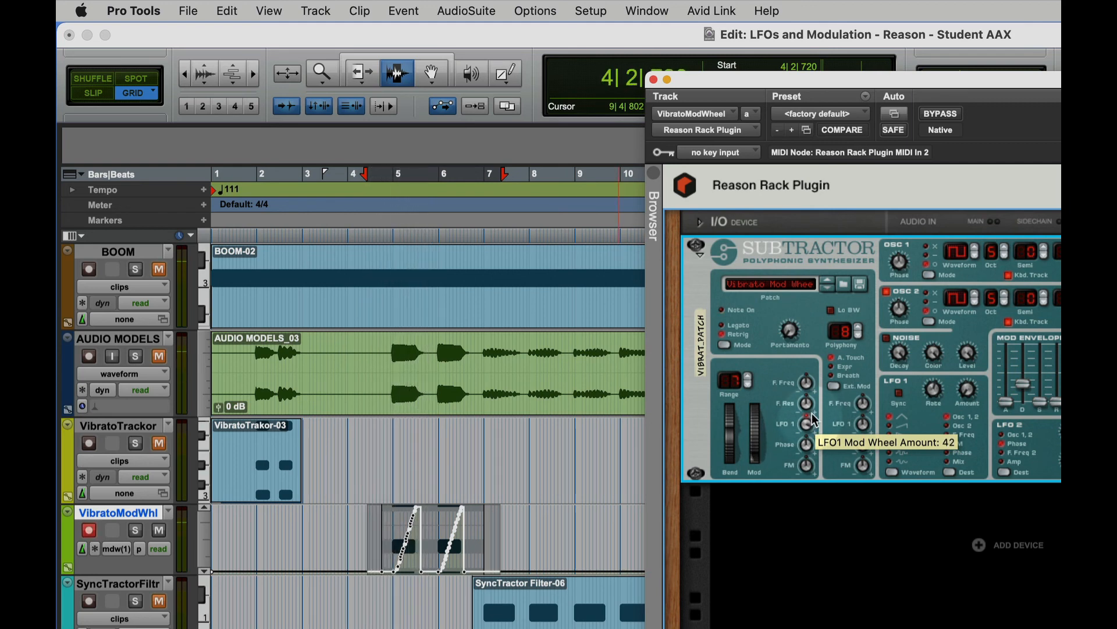
{"action": "key", "text": "space"}
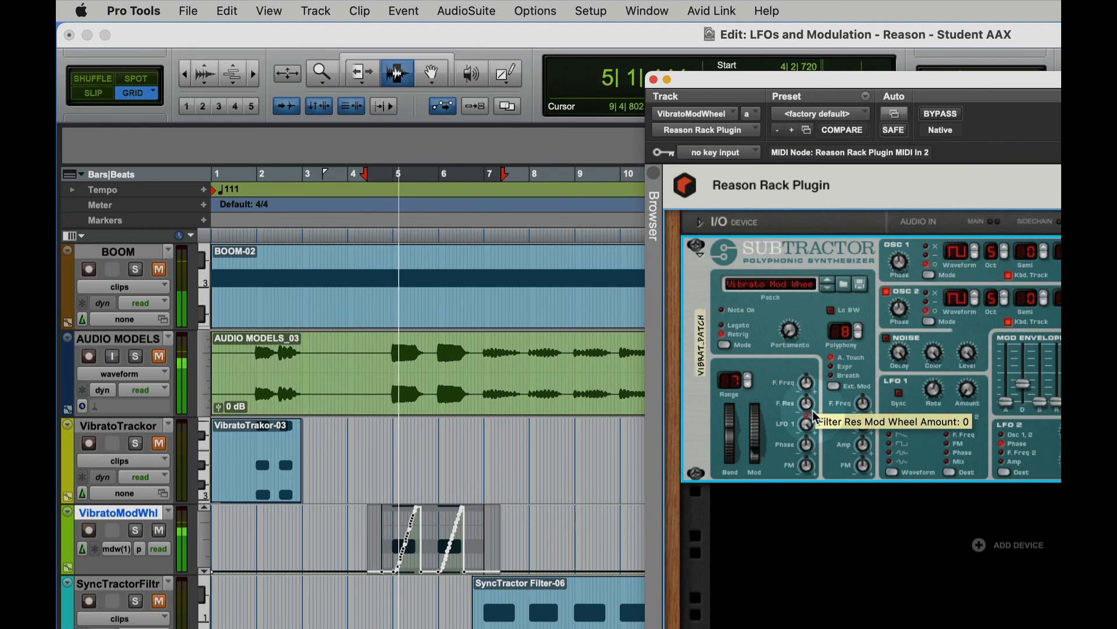
{"action": "mouse_move", "coordinate": [811, 431]}
{"action": "key", "text": "space"}
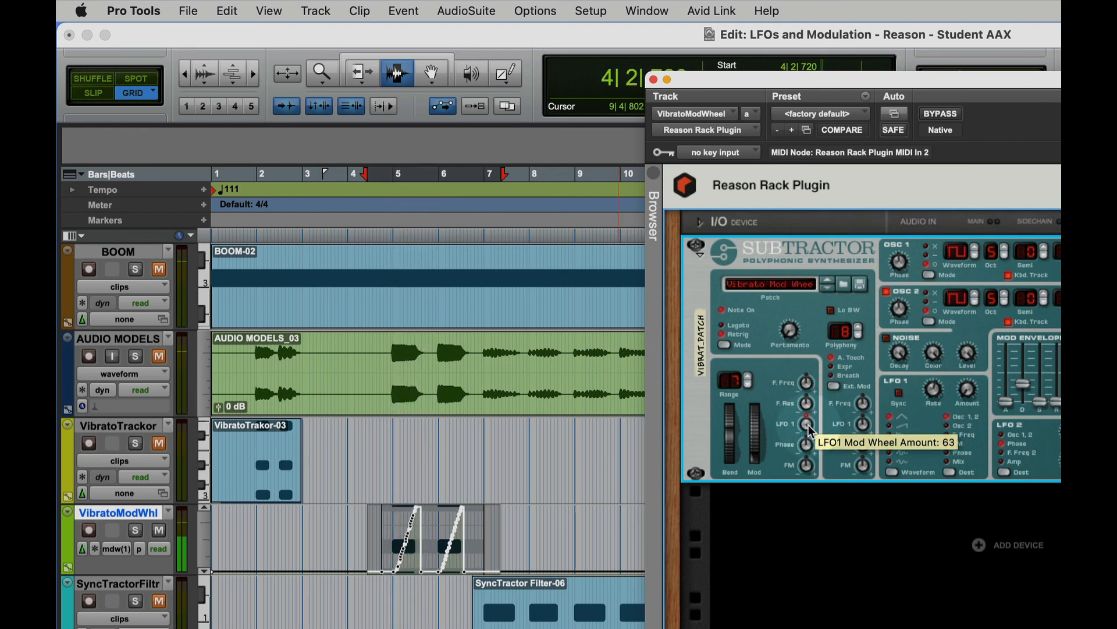
{"action": "left_click_drag", "start_coordinate": [811, 431], "coordinate": [809, 466]}
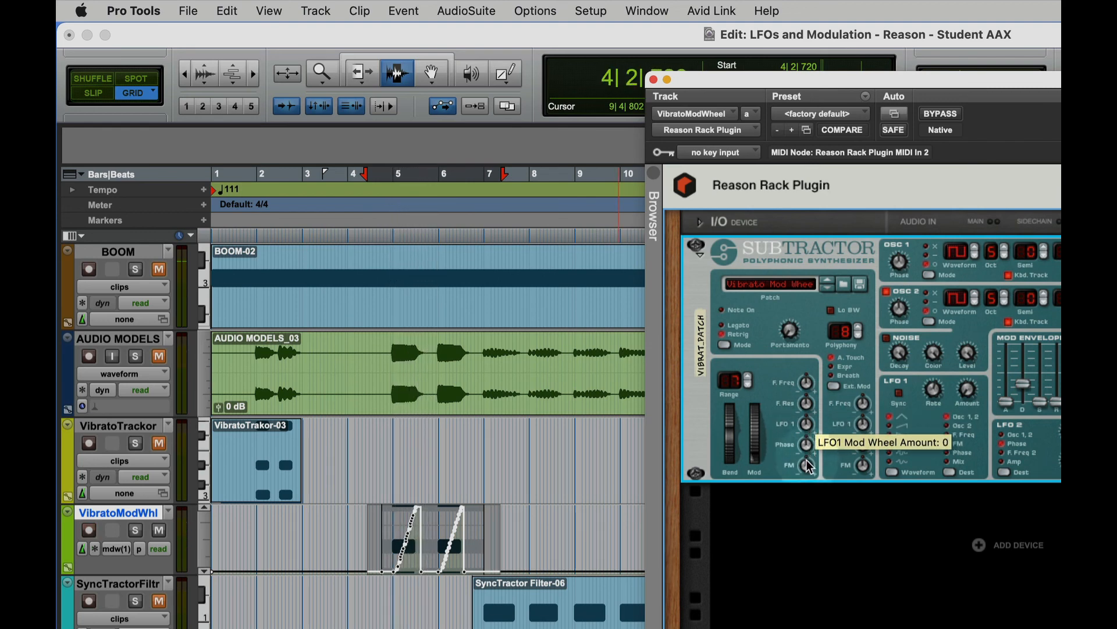
- Set the LFO 1 Mod Wheel Amount to about 14 and audition the VibratoModWhl clip
{"action": "left_click_drag", "start_coordinate": [969, 394], "coordinate": [971, 424]}
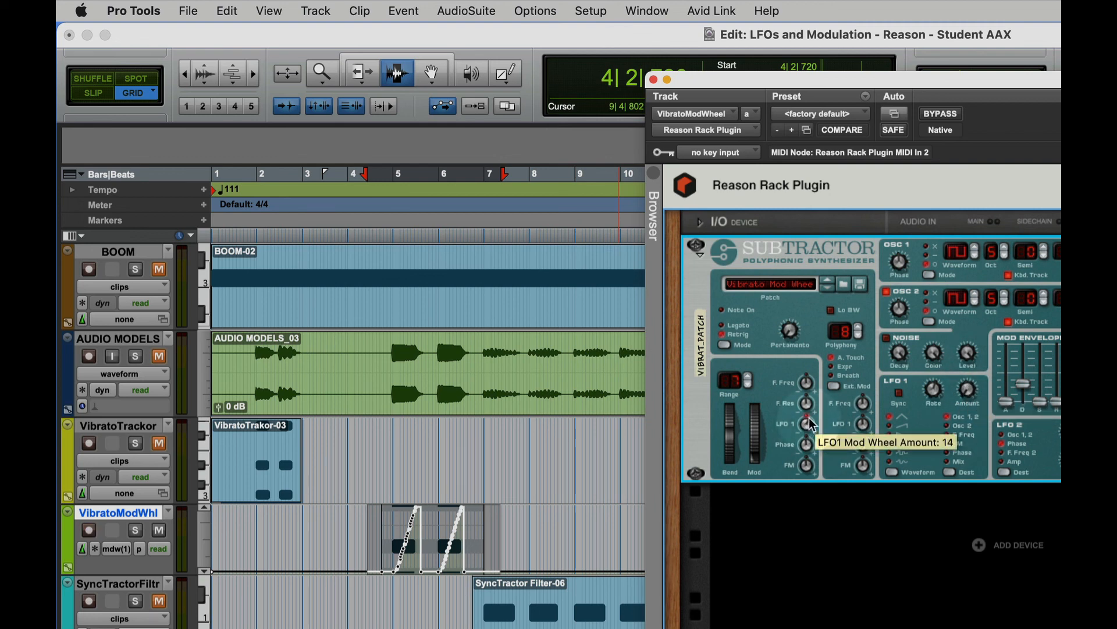
{"action": "key", "text": "shift+r"}
{"action": "left_click_drag", "start_coordinate": [811, 427], "coordinate": [812, 425]}
{"action": "key", "text": "space"}
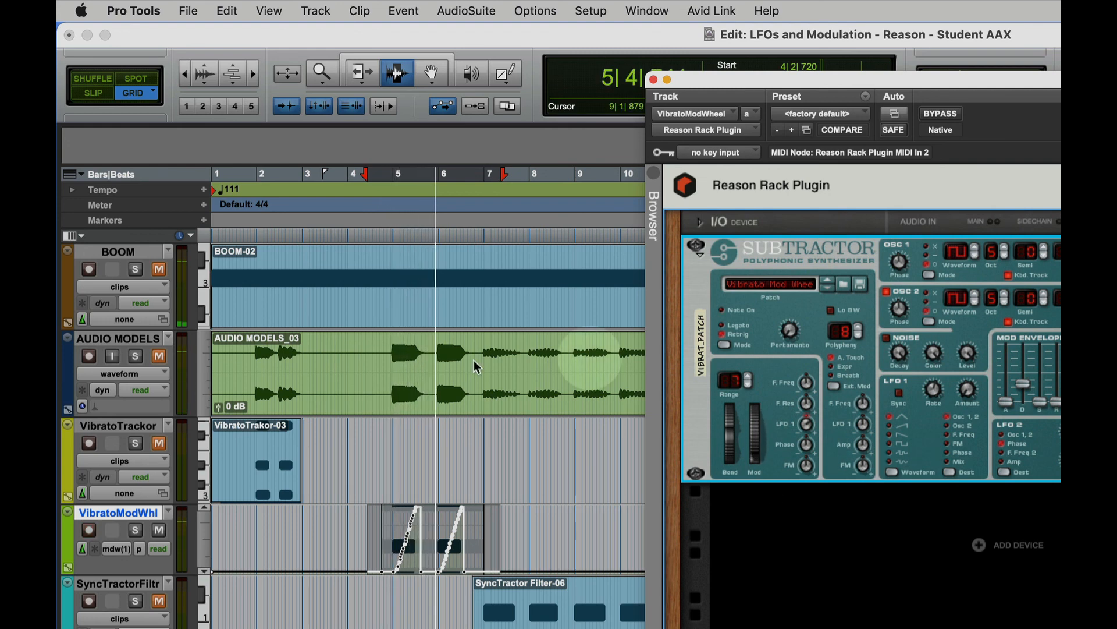
{"action": "key", "text": "space"}
- Disarm recording on the VibratoModWhl track, then play it together with the unmuted AUDIO MODELS track to compare the vibrato
{"action": "left_click", "coordinate": [89, 530]}
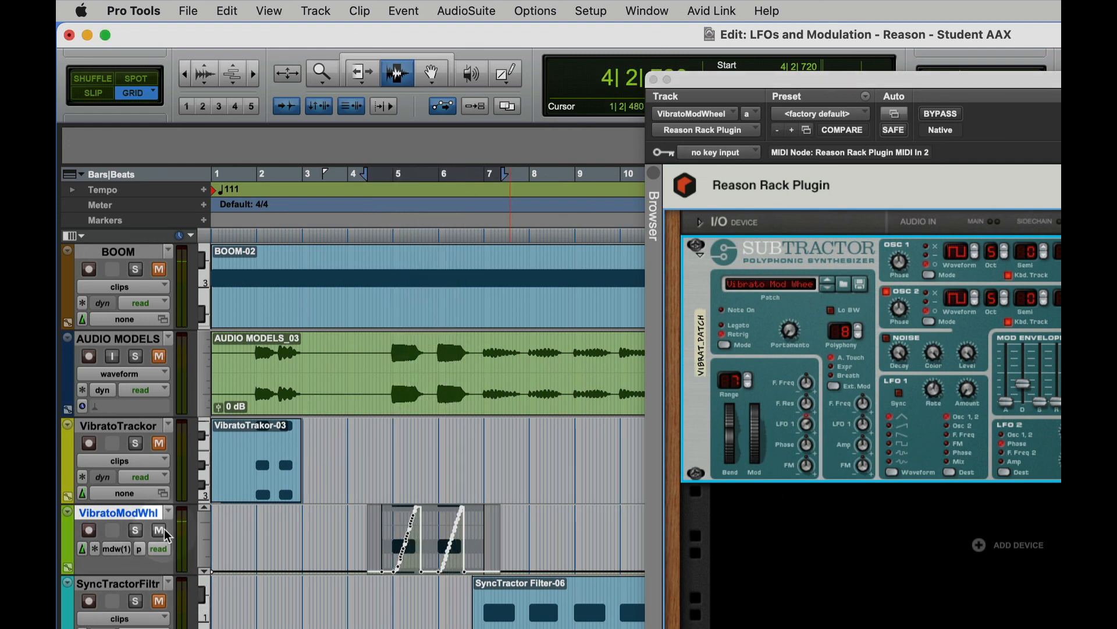
{"action": "left_click", "coordinate": [158, 355]}
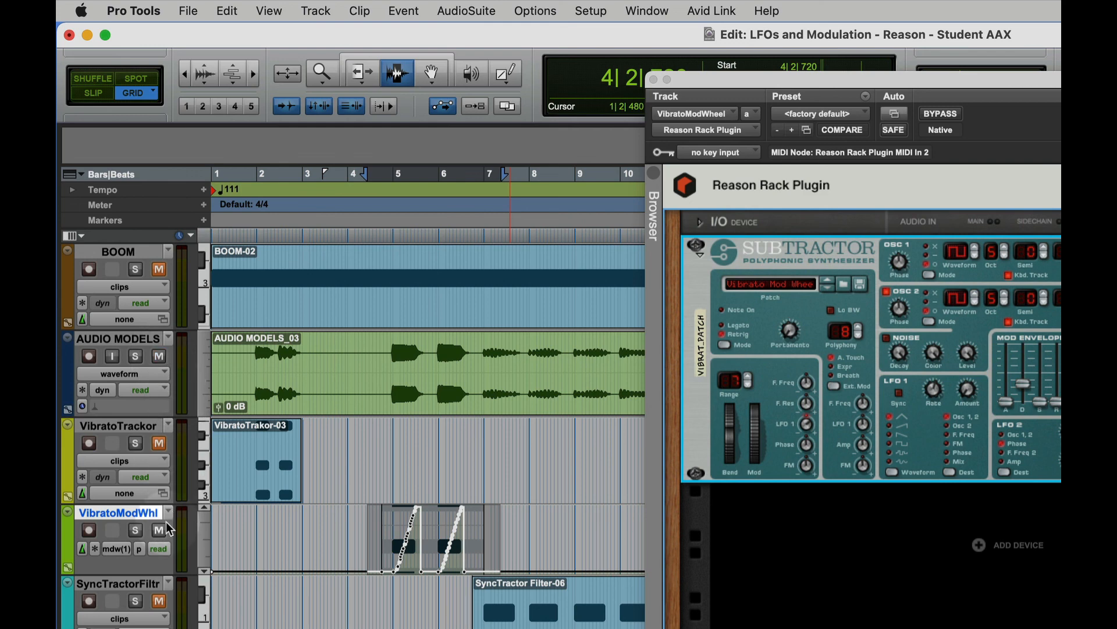
{"action": "left_click", "coordinate": [265, 398]}
{"action": "key", "text": "space"}
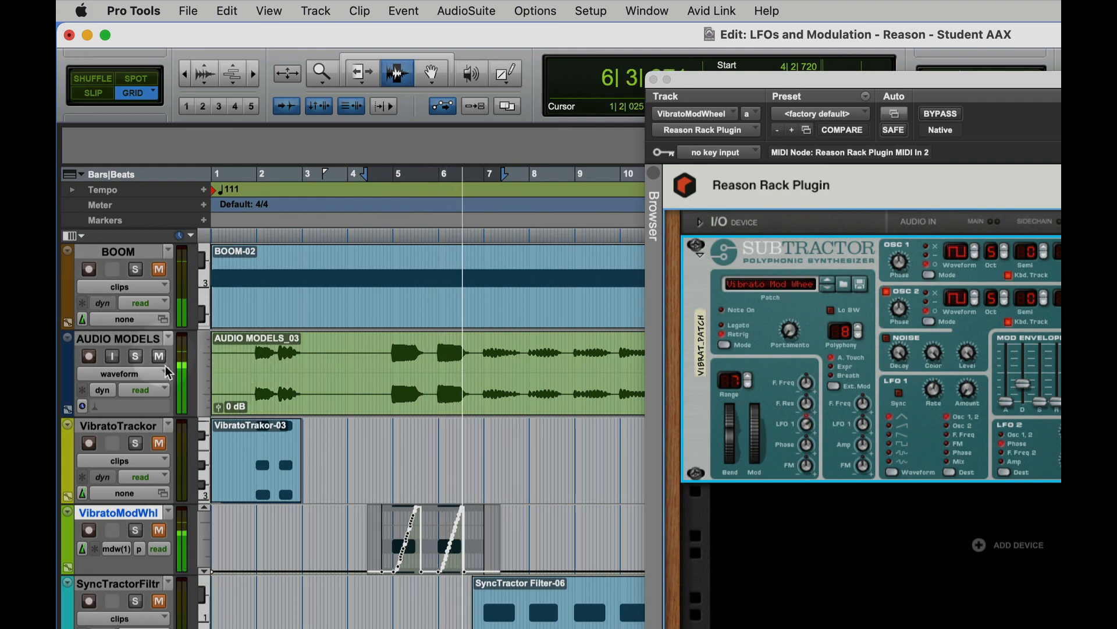
{"action": "key", "text": "space"}
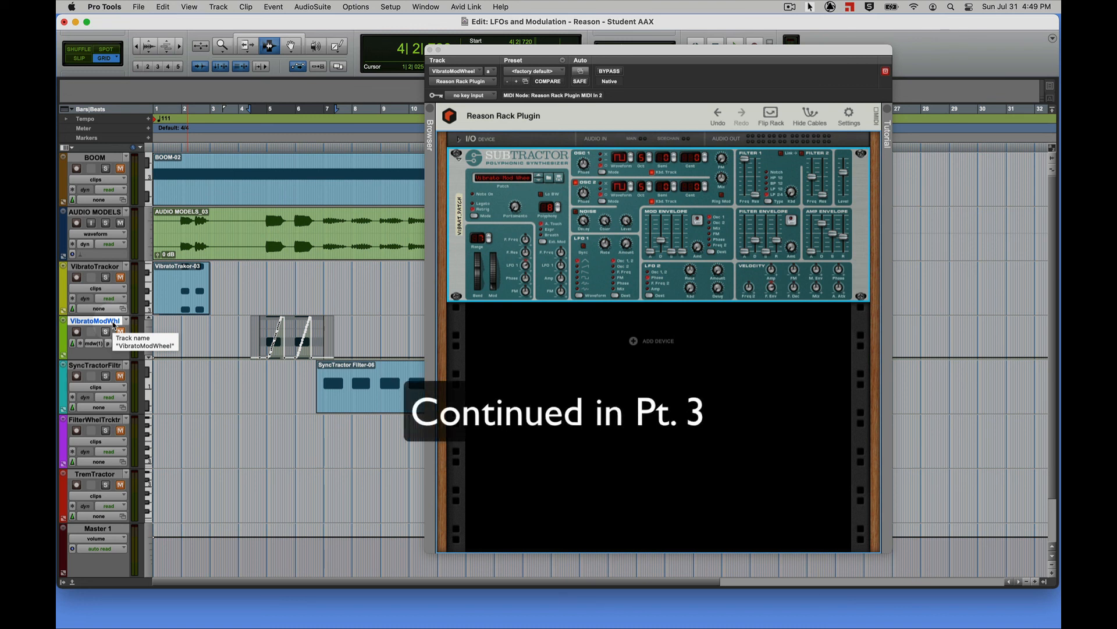
{"action": "key", "text": "shift+super"}
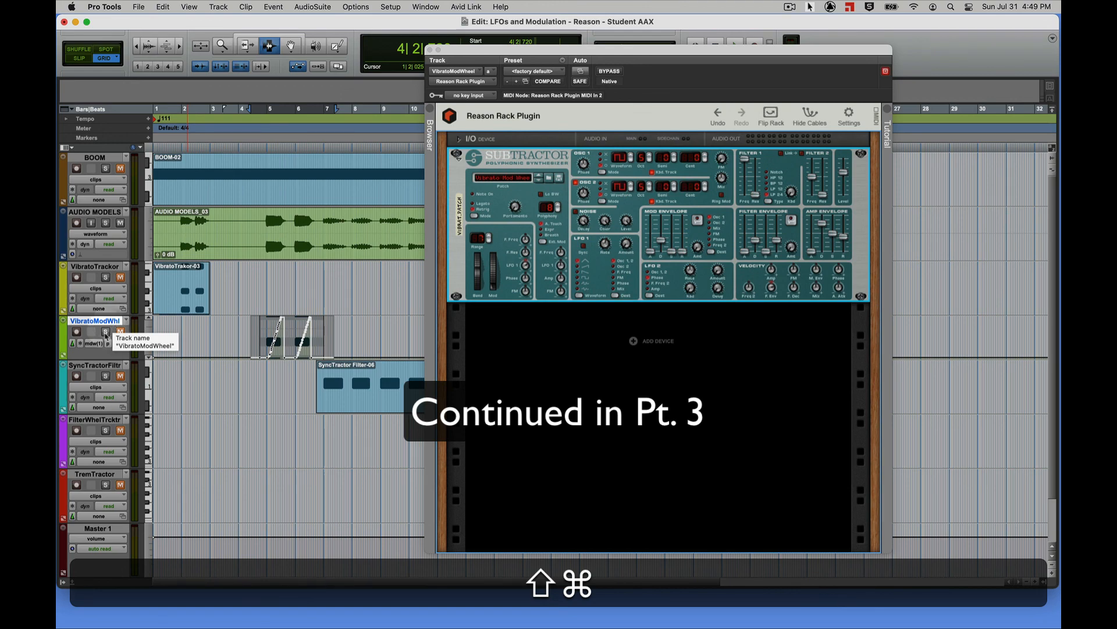